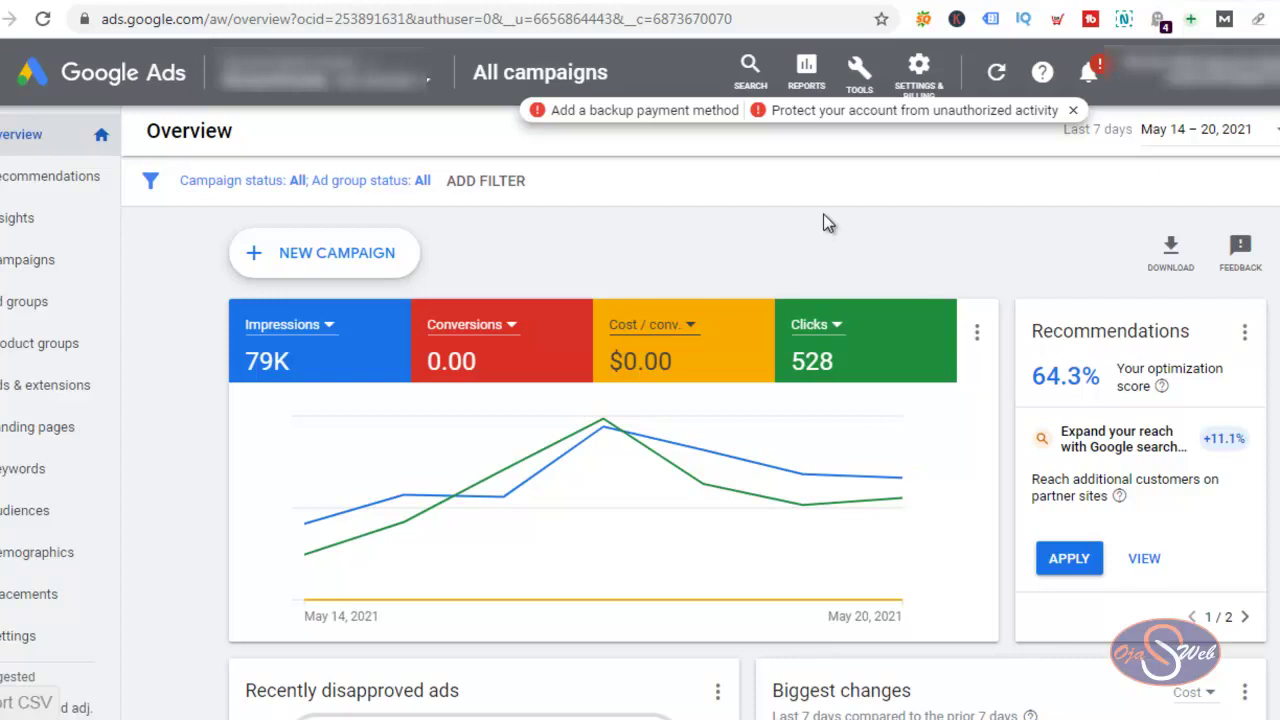
Step: Open the Google Ads Conversions page under Measurement, then switch to Shopify's checkout settings
click(862, 88)
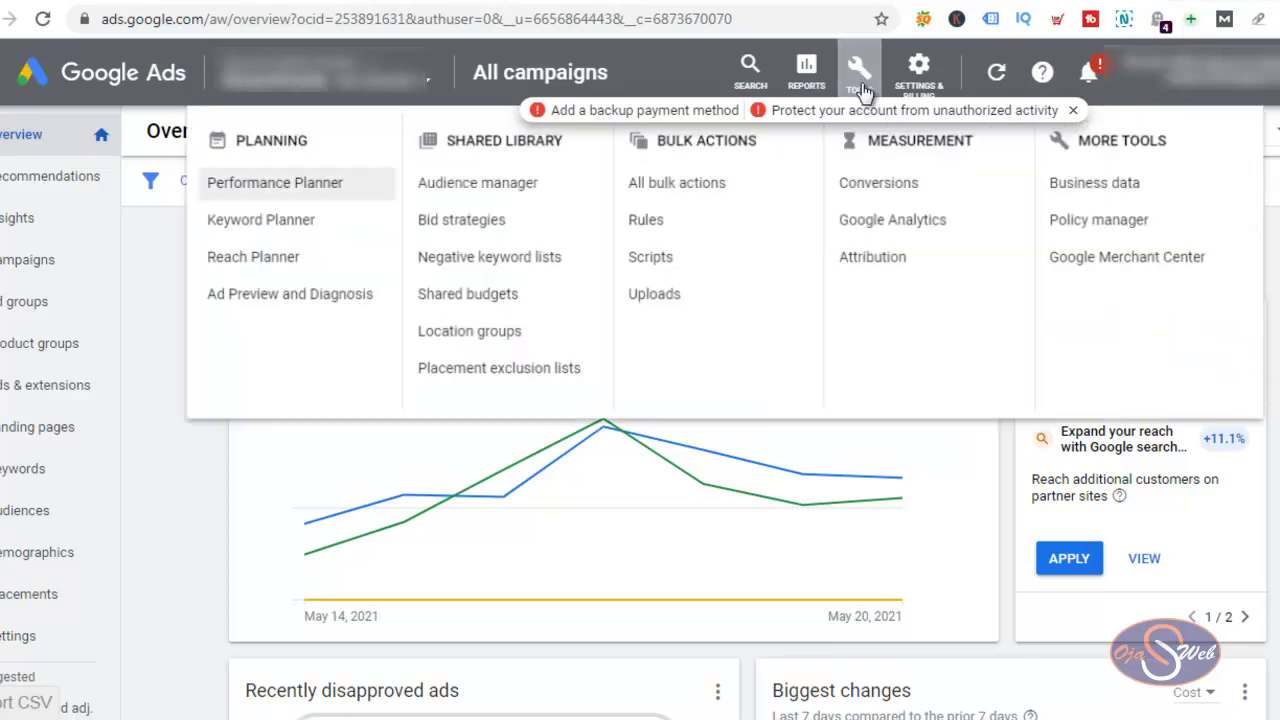
click(884, 187)
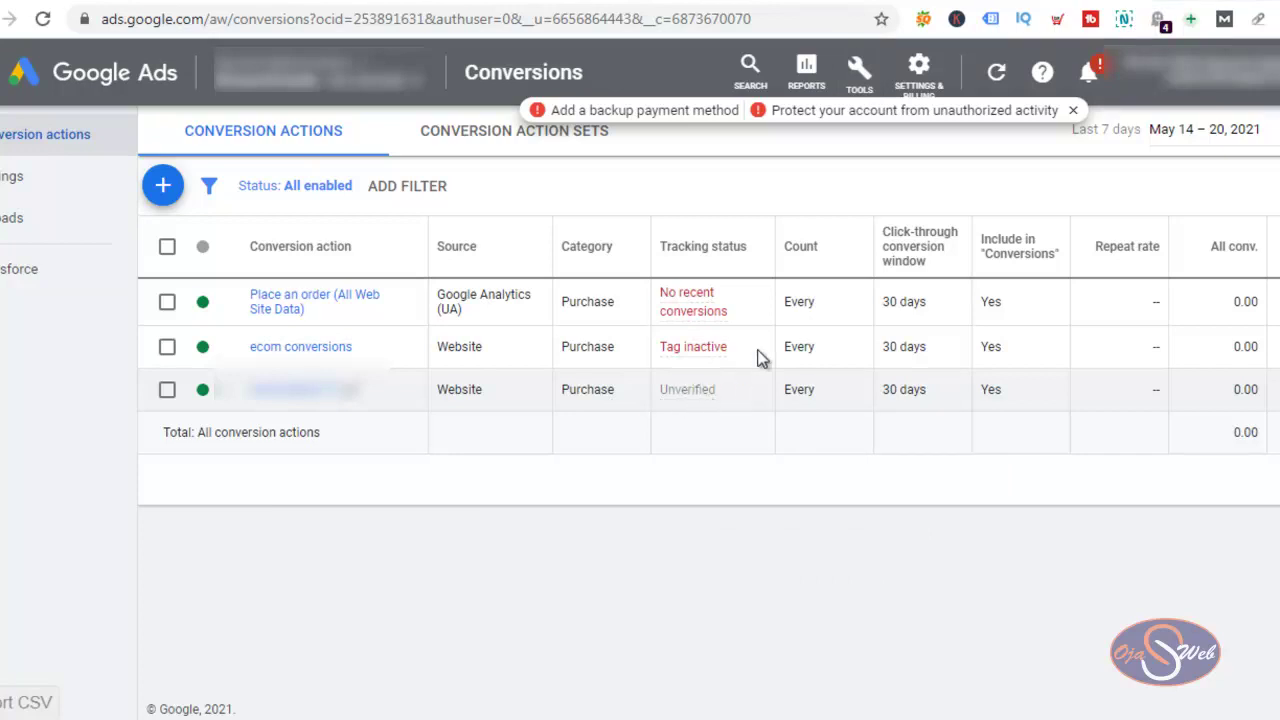
click(900, 3)
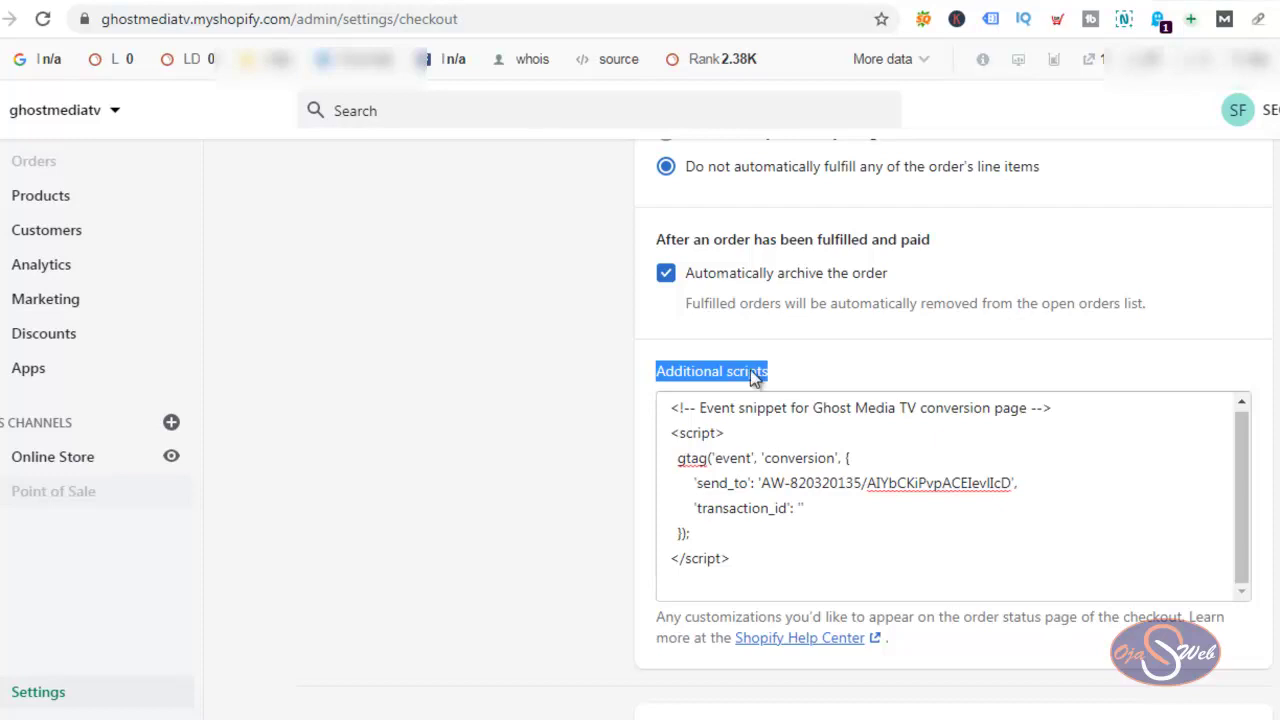
click(36, 692)
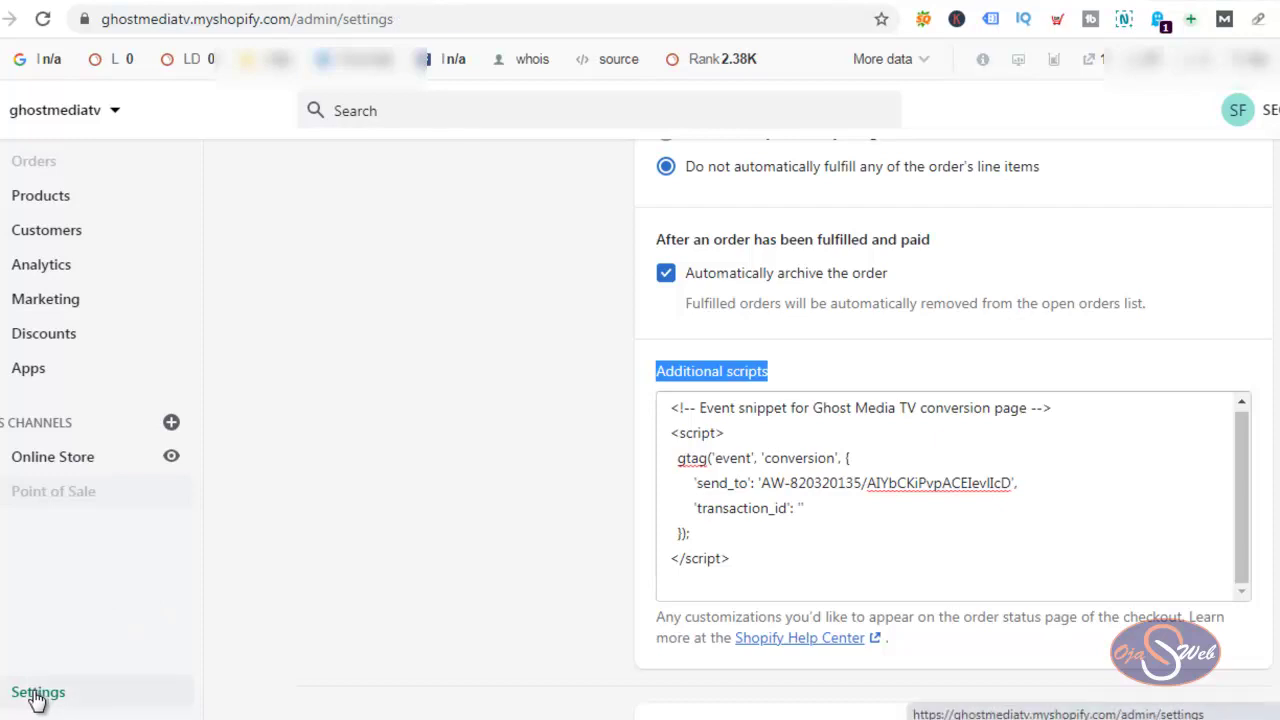
click(429, 486)
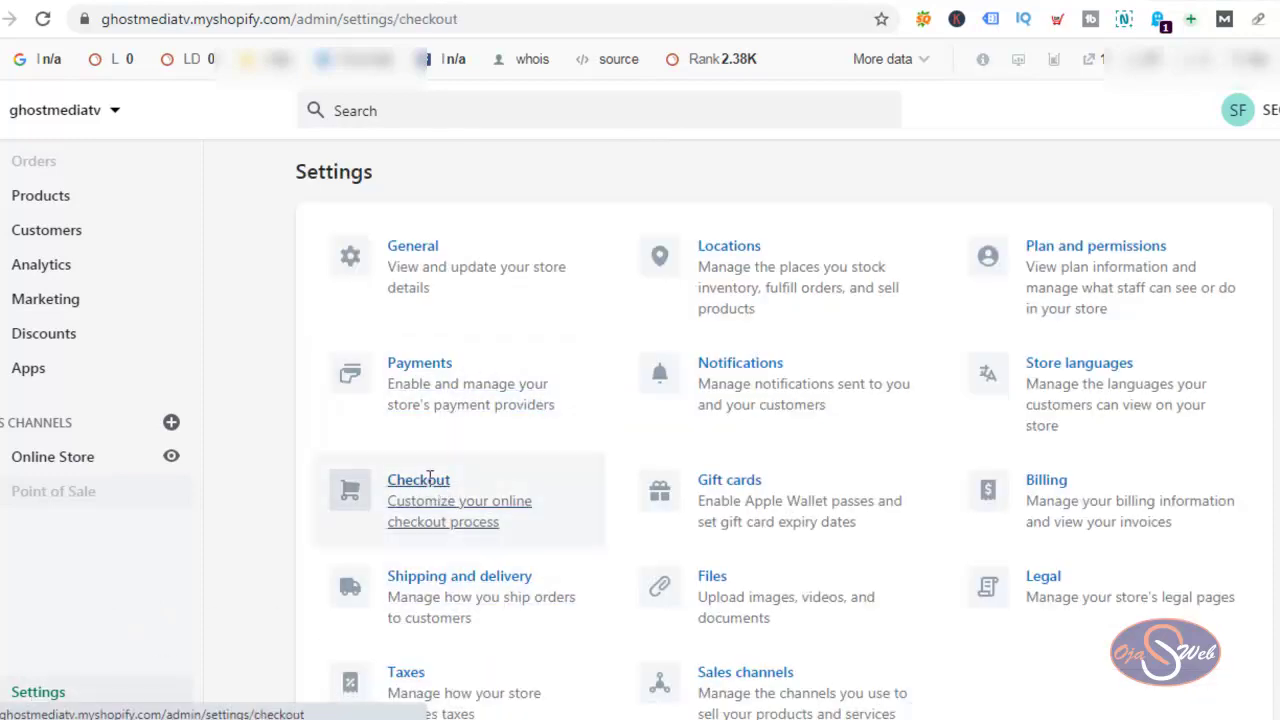
scroll(912, 410, down, 4)
scroll(910, 400, down, 15)
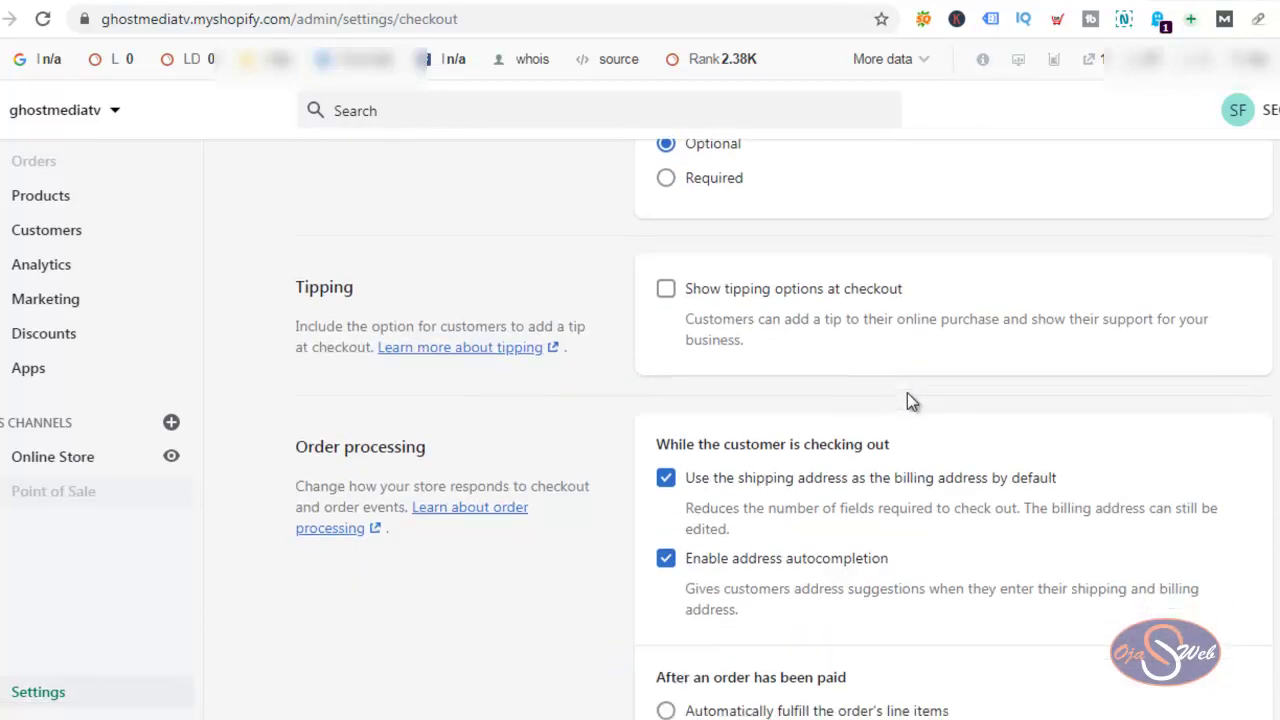
scroll(893, 397, down, 2)
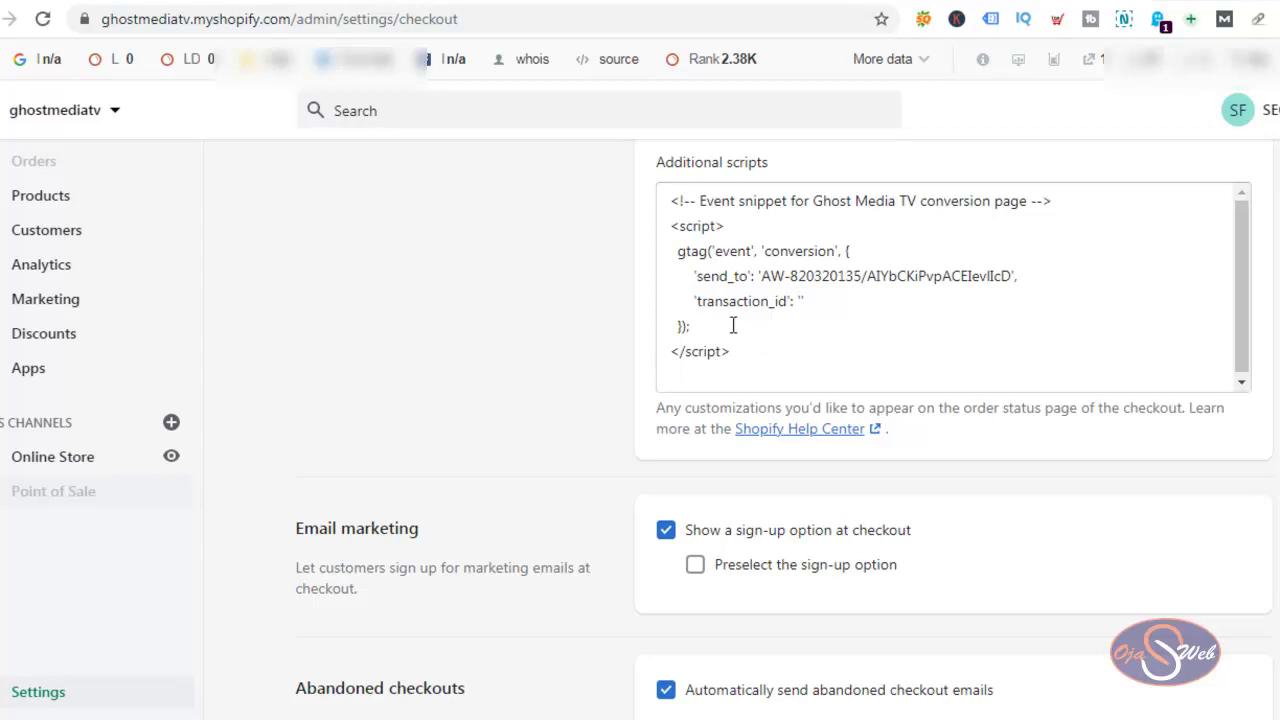
scroll(681, 366, up, 3)
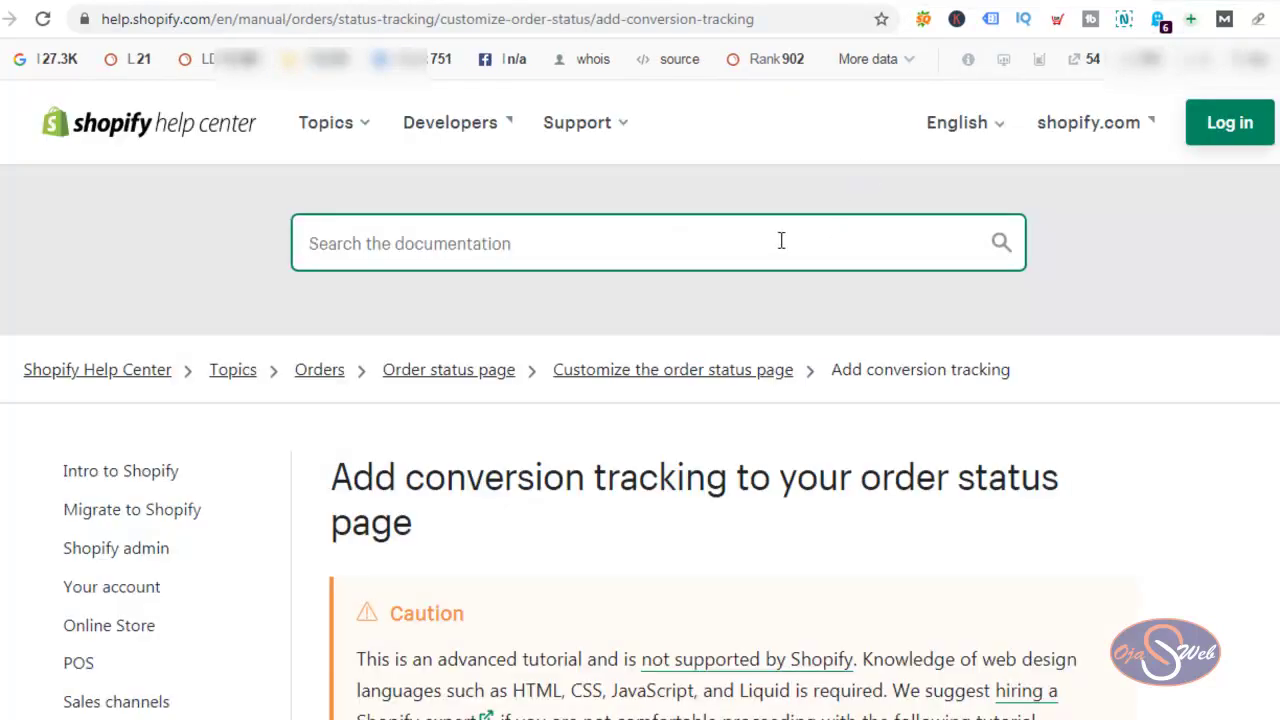
scroll(537, 320, down, 2)
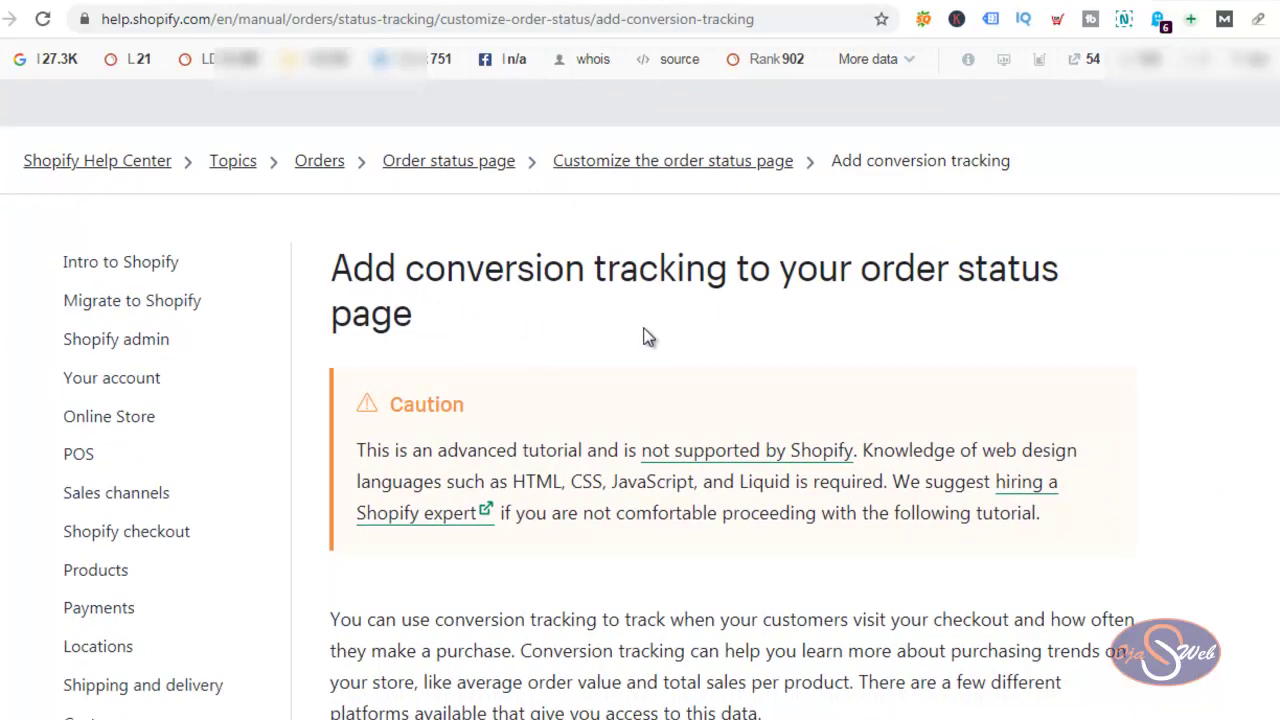
scroll(643, 325, down, 6)
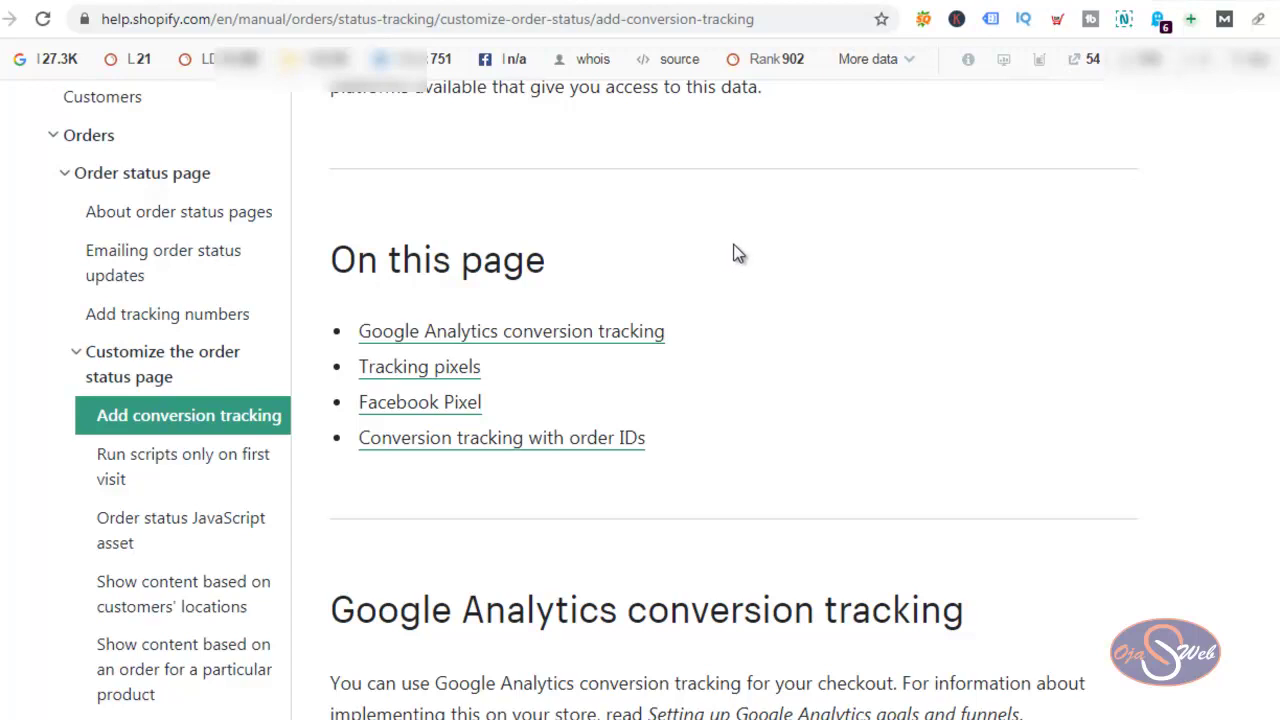
scroll(745, 258, down, 2)
scroll(700, 254, up, 1)
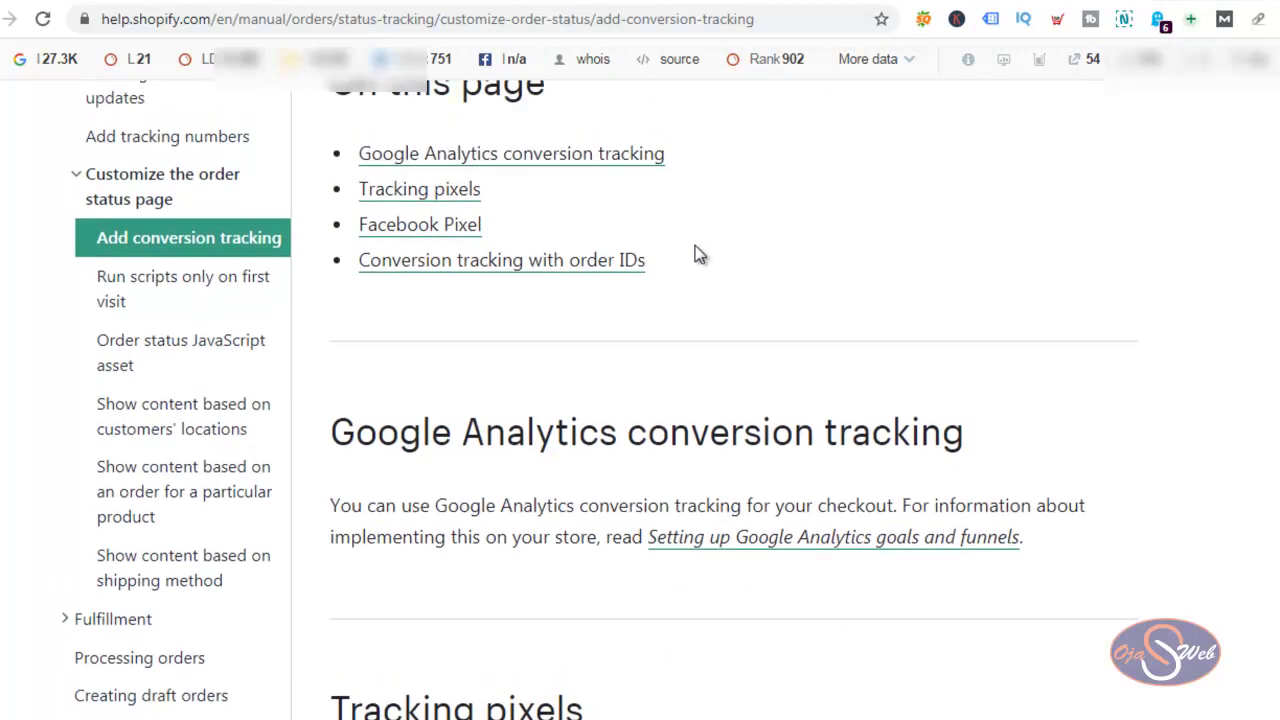
scroll(700, 254, up, 1)
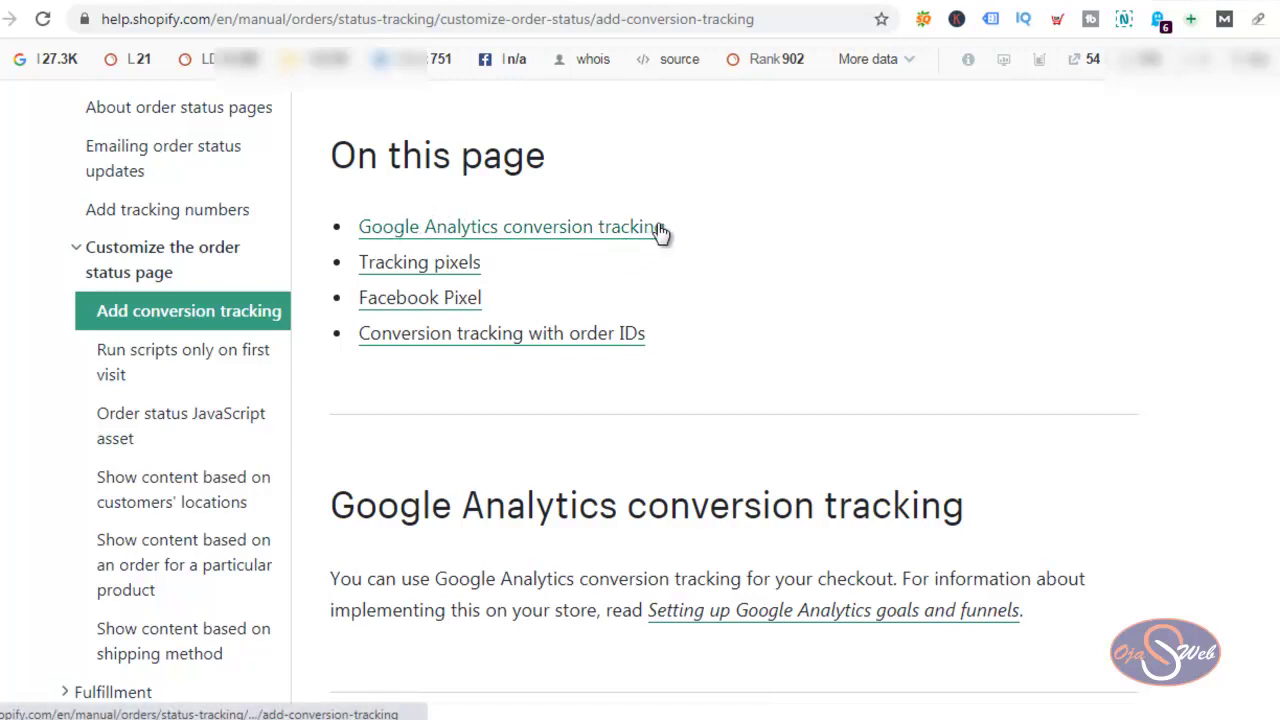
scroll(723, 212, down, 3)
scroll(723, 205, down, 8)
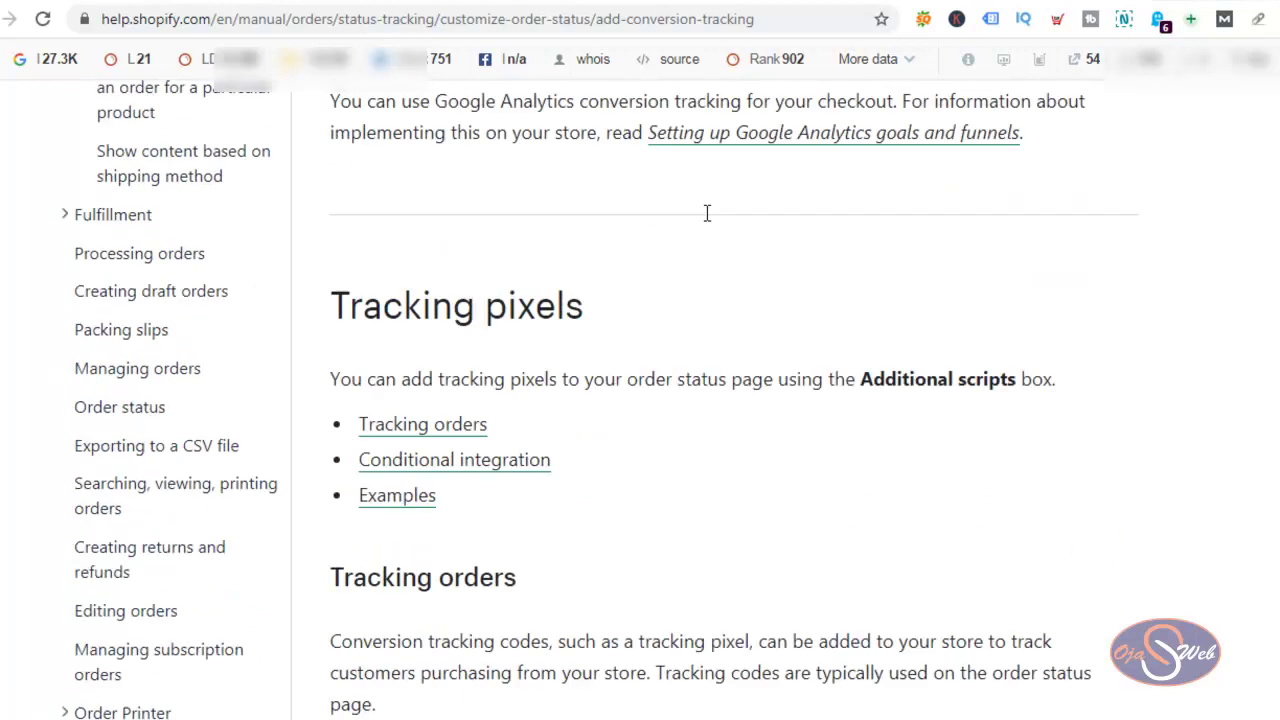
scroll(693, 315, down, 9)
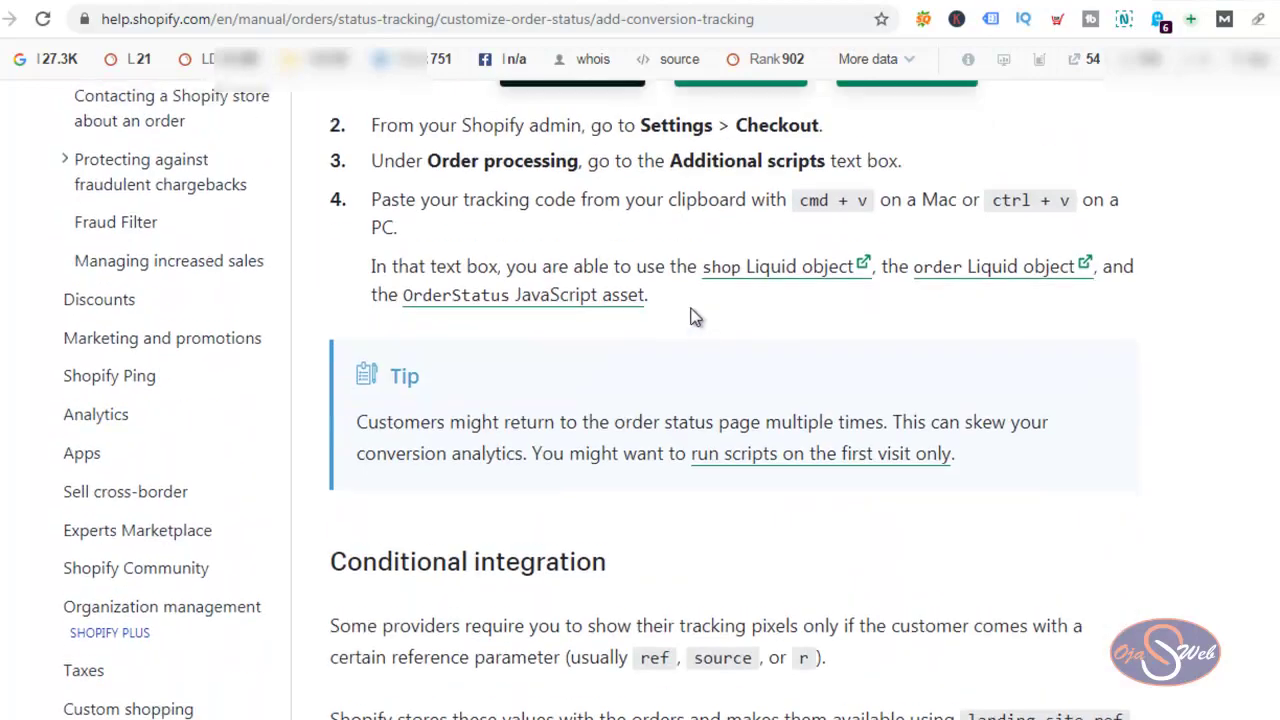
scroll(671, 293, down, 2)
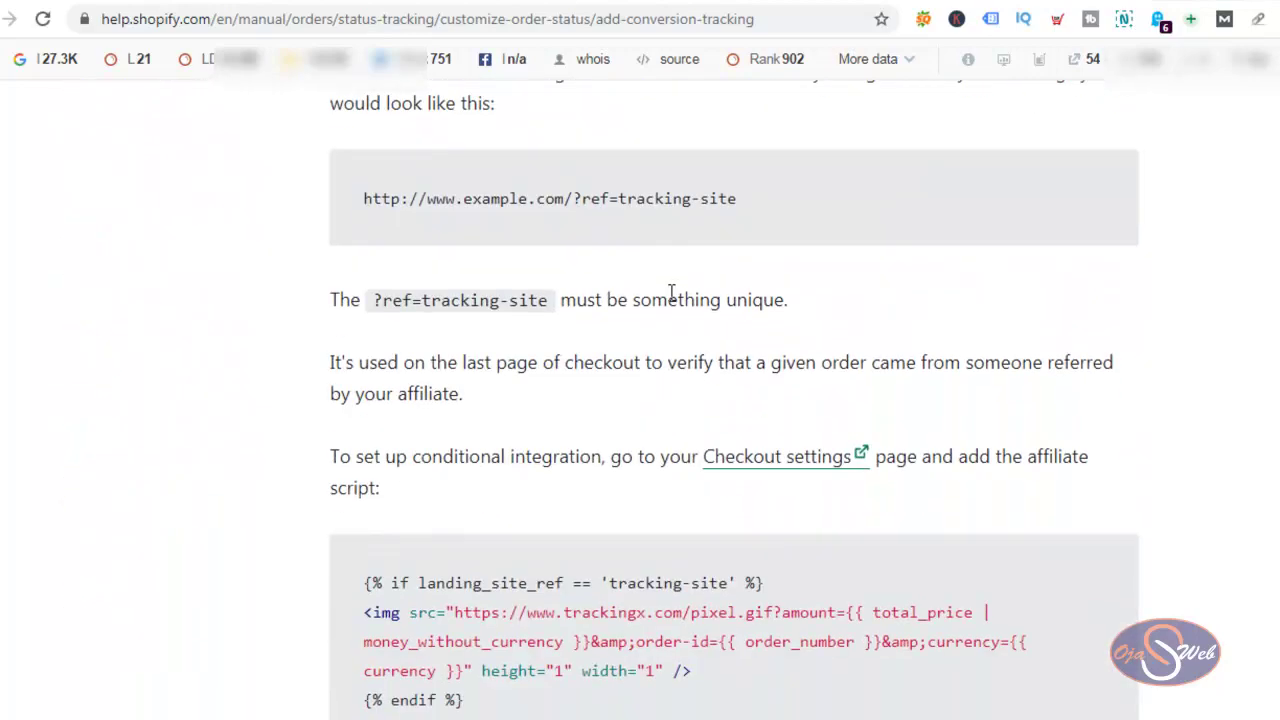
scroll(673, 290, up, 1)
scroll(671, 286, up, 7)
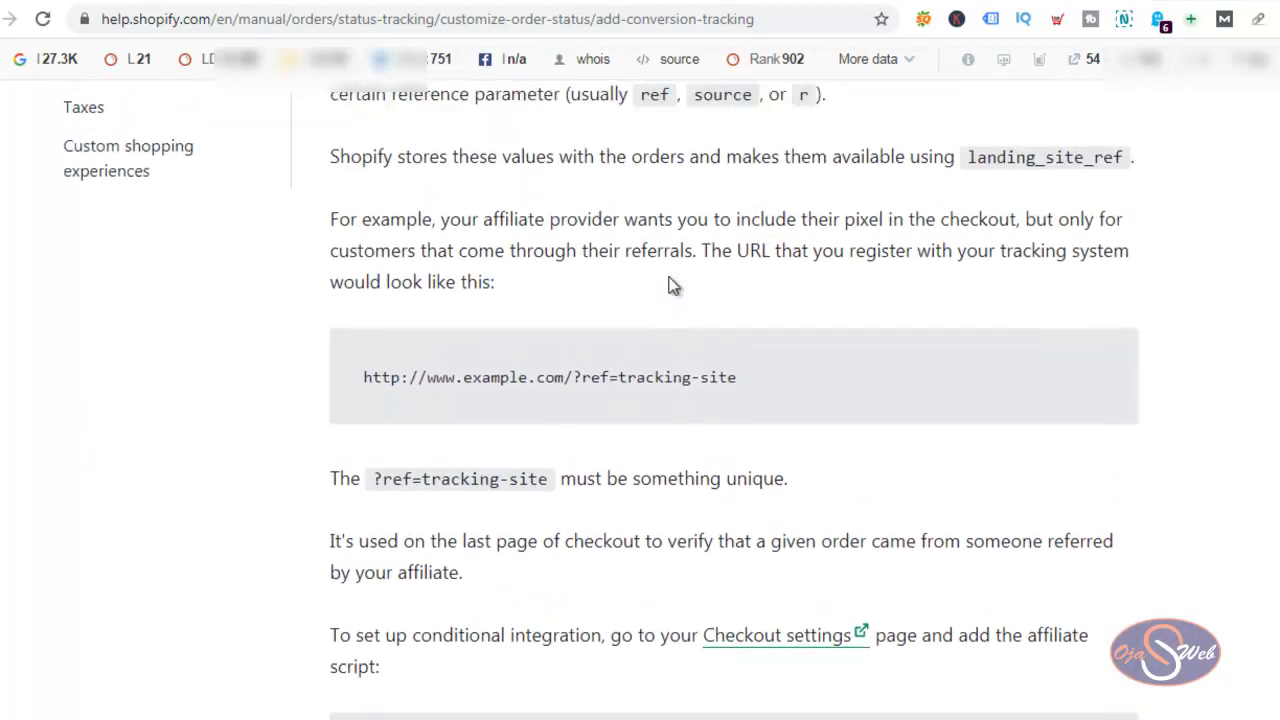
scroll(680, 291, up, 2)
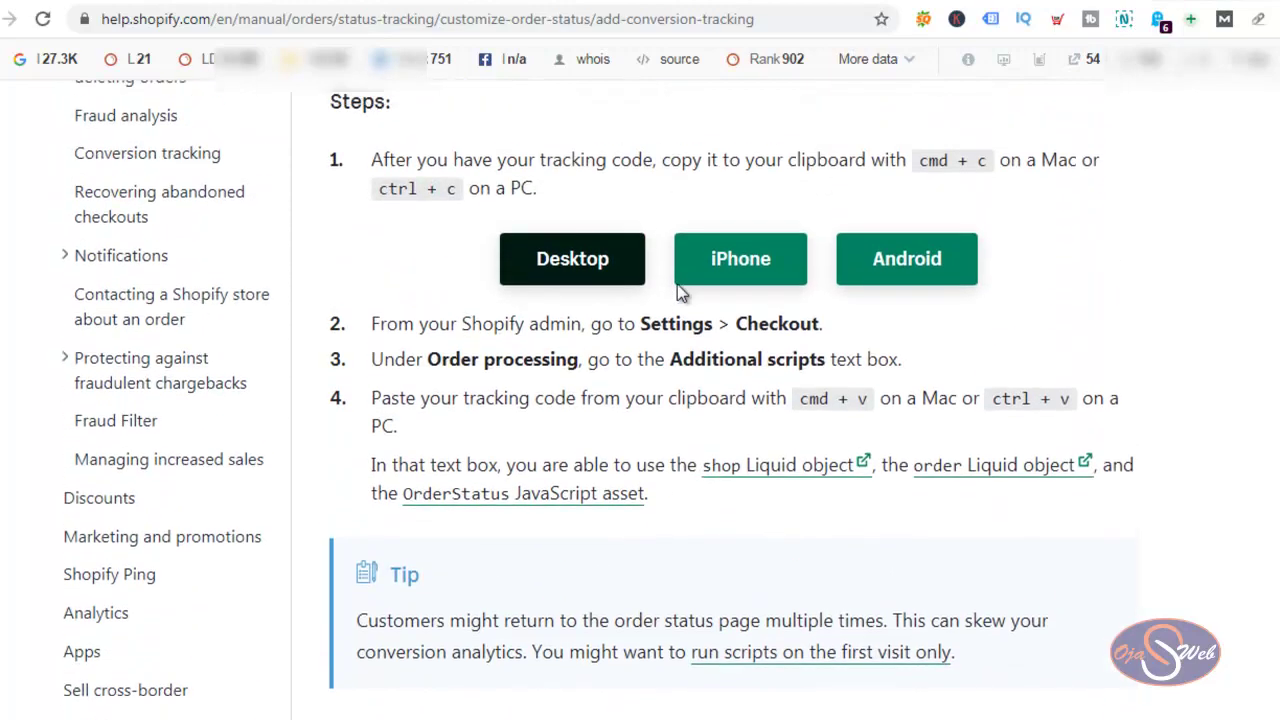
scroll(676, 345, up, 2)
scroll(673, 341, up, 3)
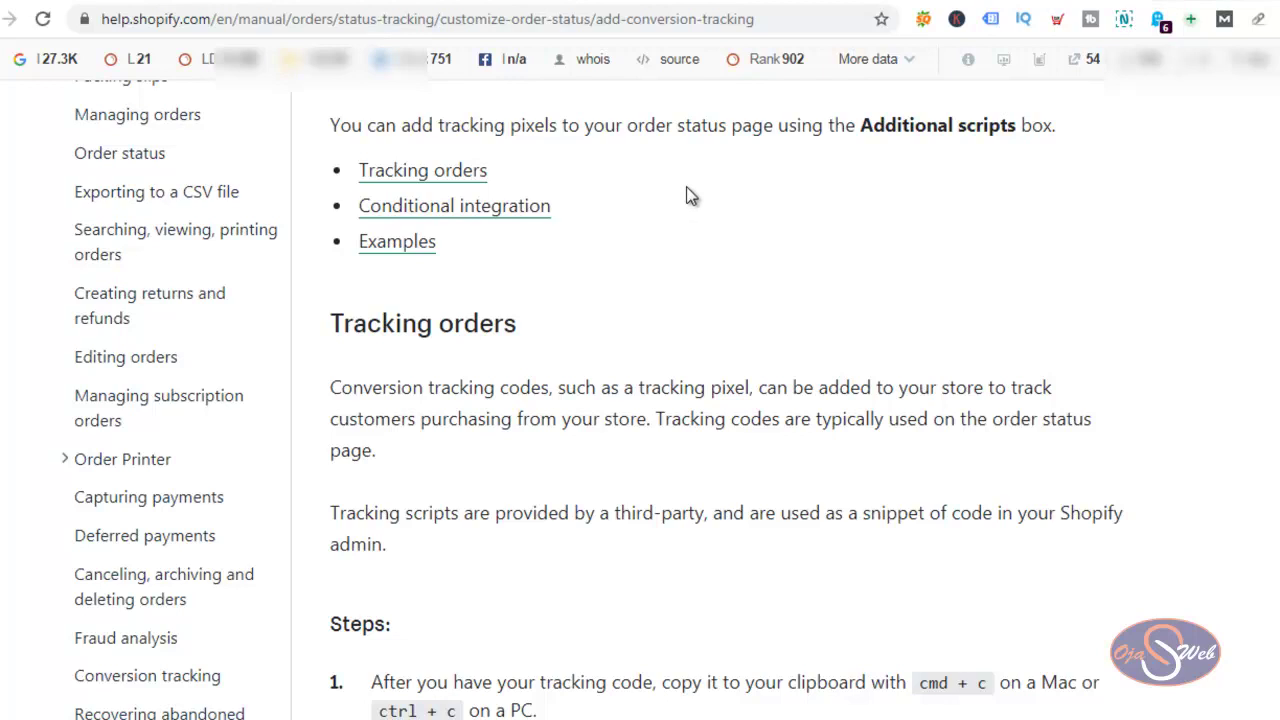
Step: View the Google Analytics Home dashboard, then return to the Google Ads Conversions list
click(697, 2)
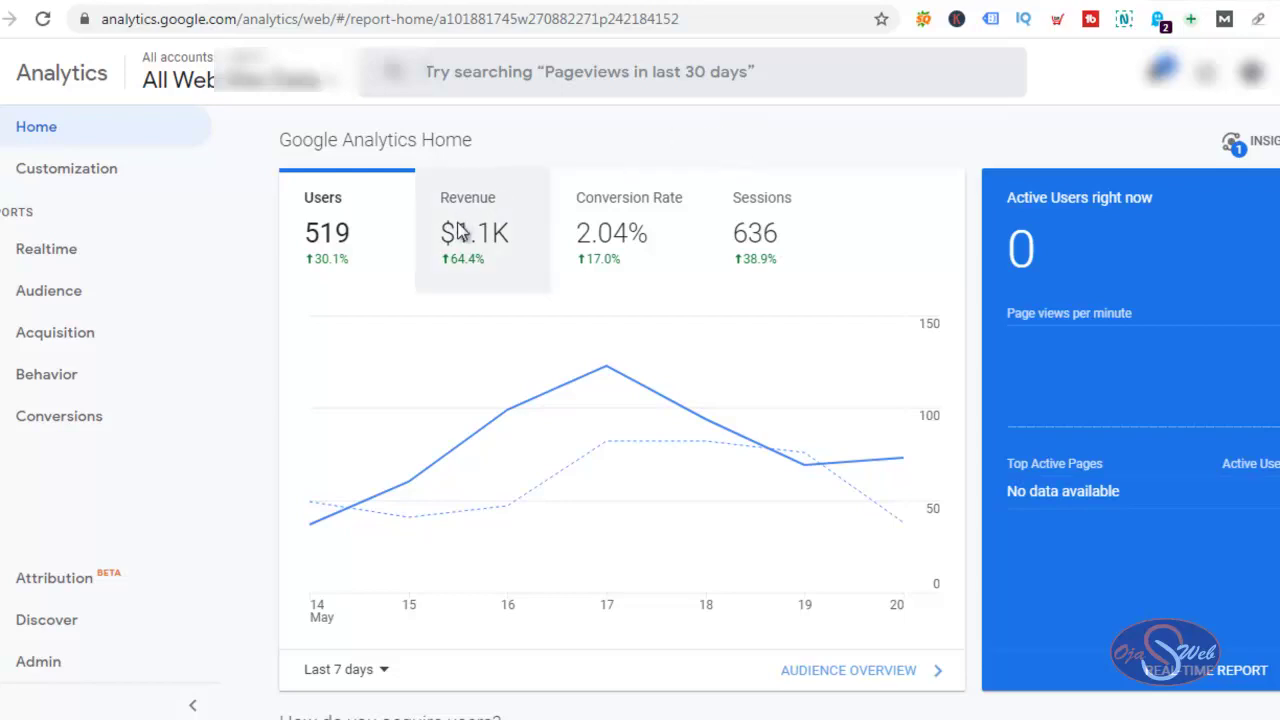
mouse_move(490, 403)
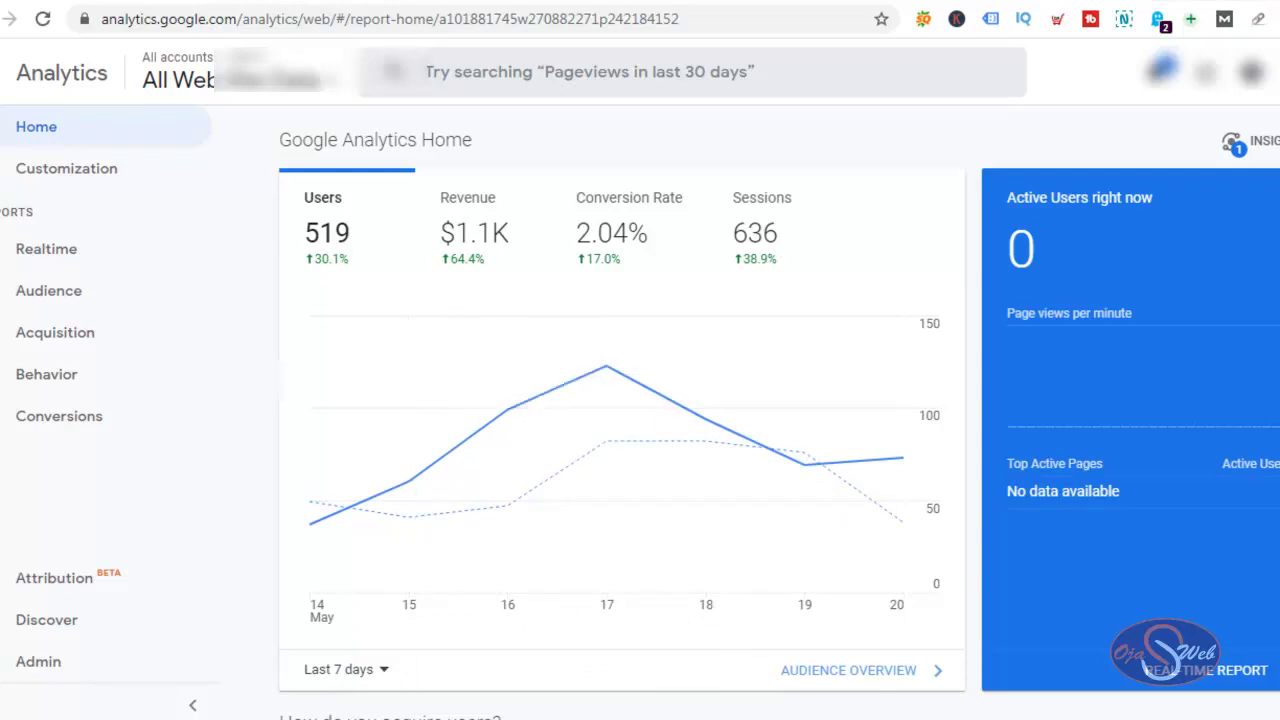
click(568, 3)
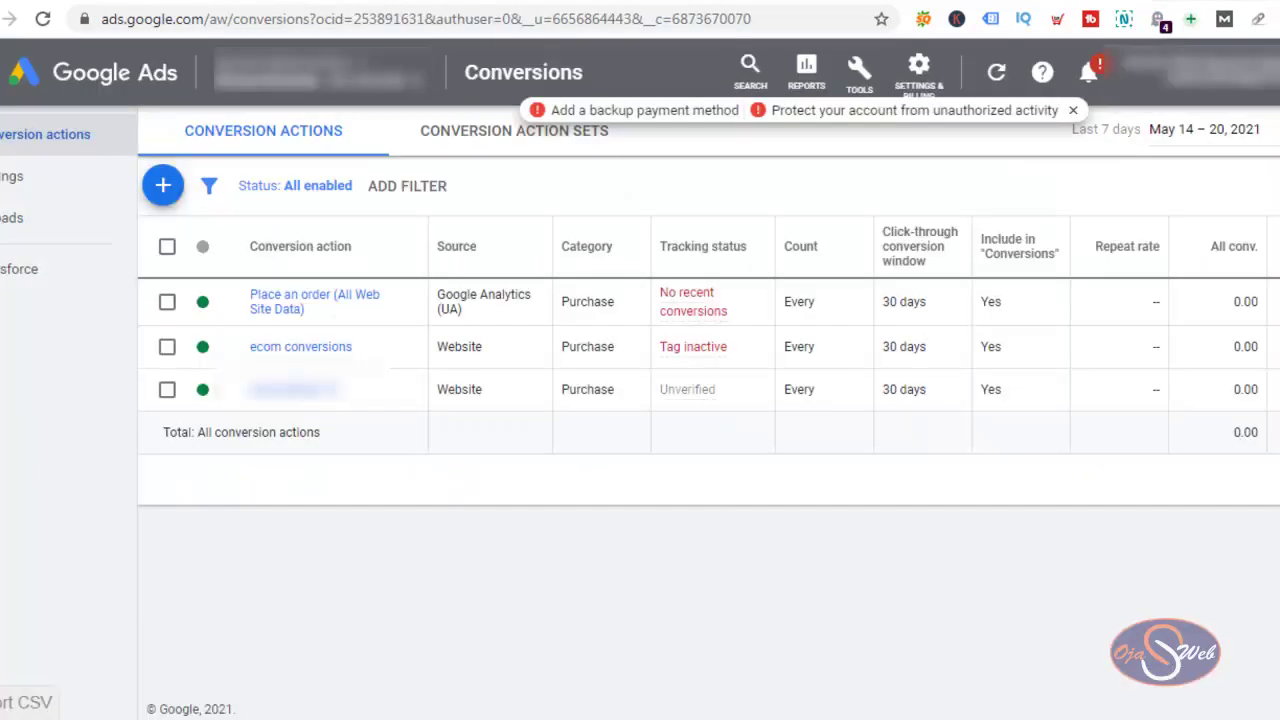
Step: Search Google Ads for 'ov' to reach the account Overview page
click(748, 70)
text(ov)
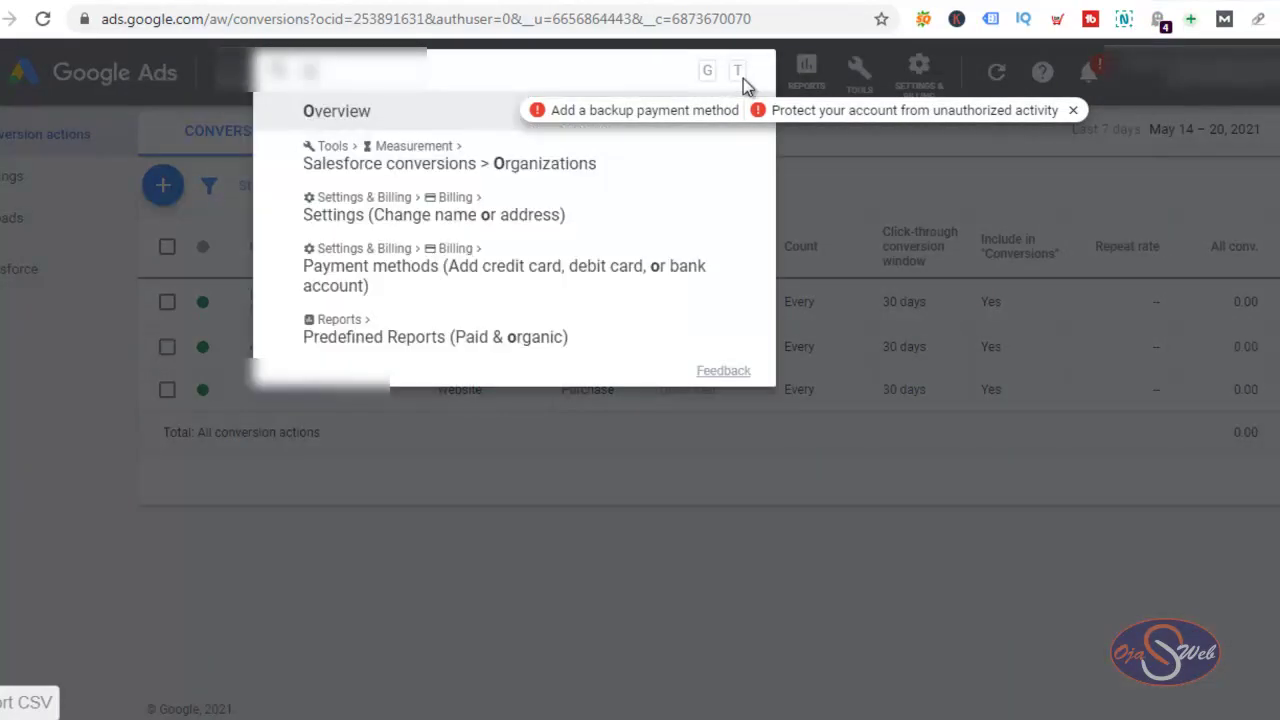
key(Return)
key(Return)
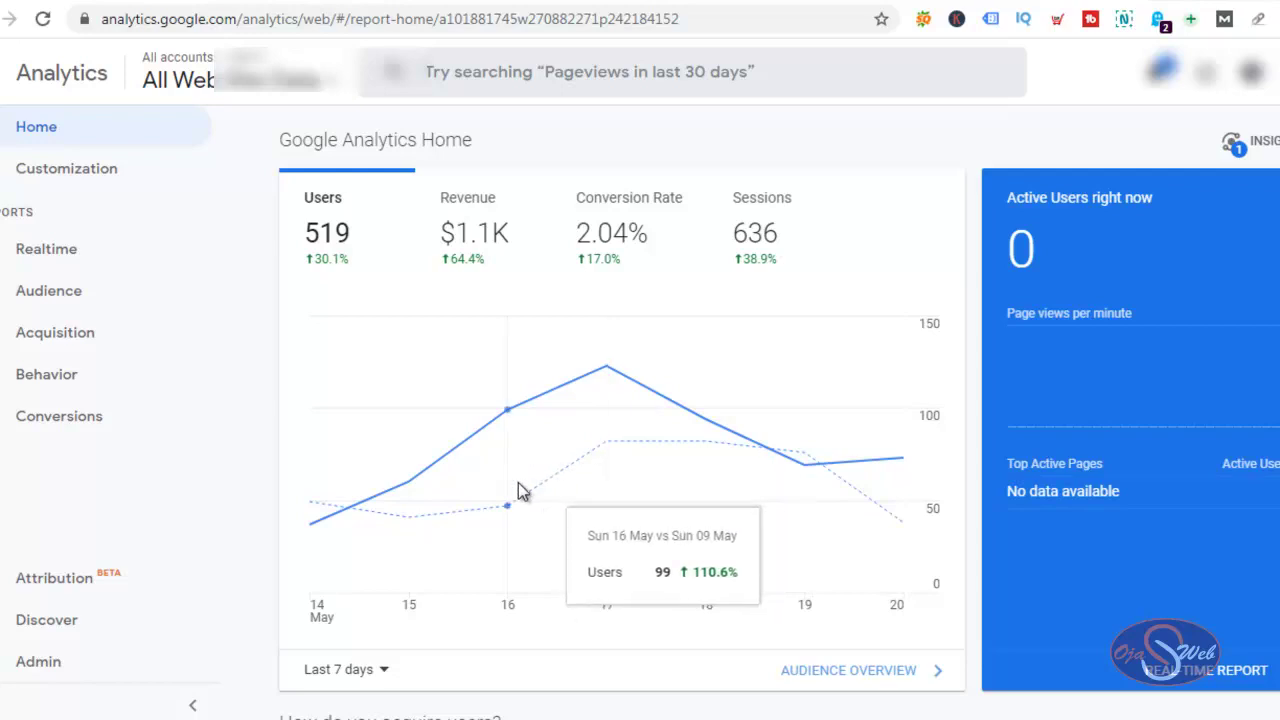
scroll(447, 465, down, 10)
scroll(447, 464, down, 12)
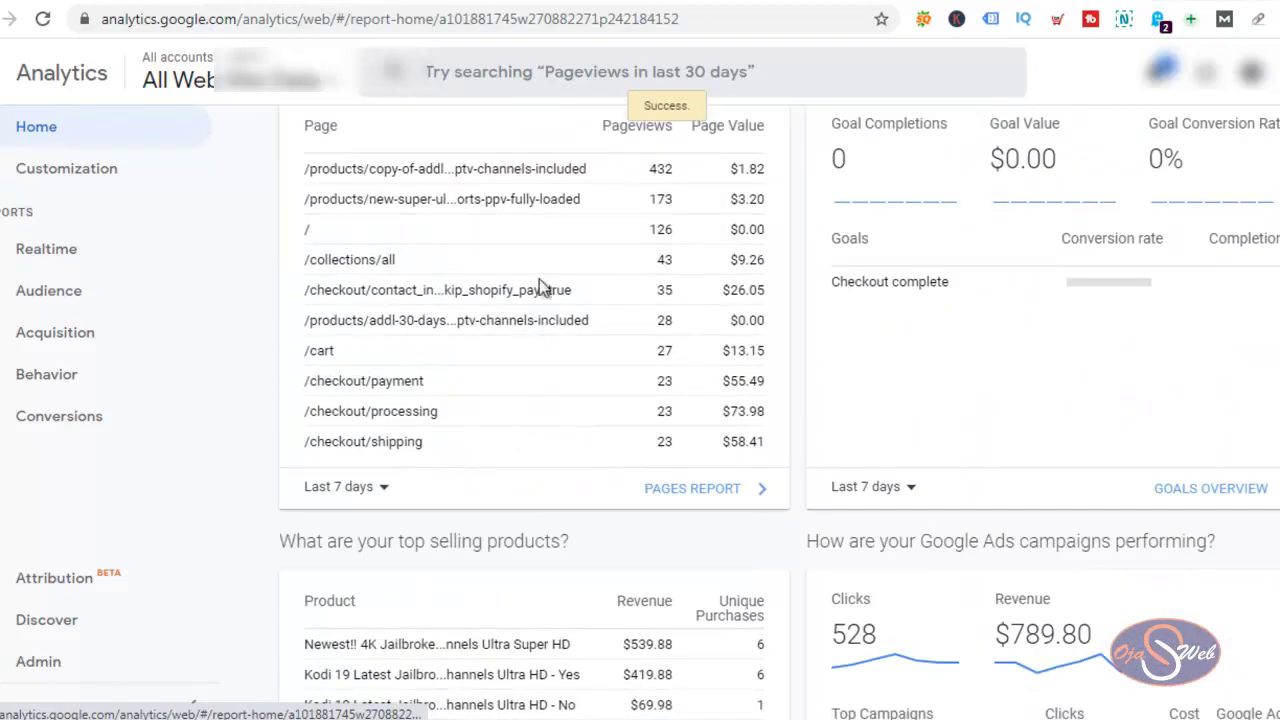
scroll(506, 346, up, 1)
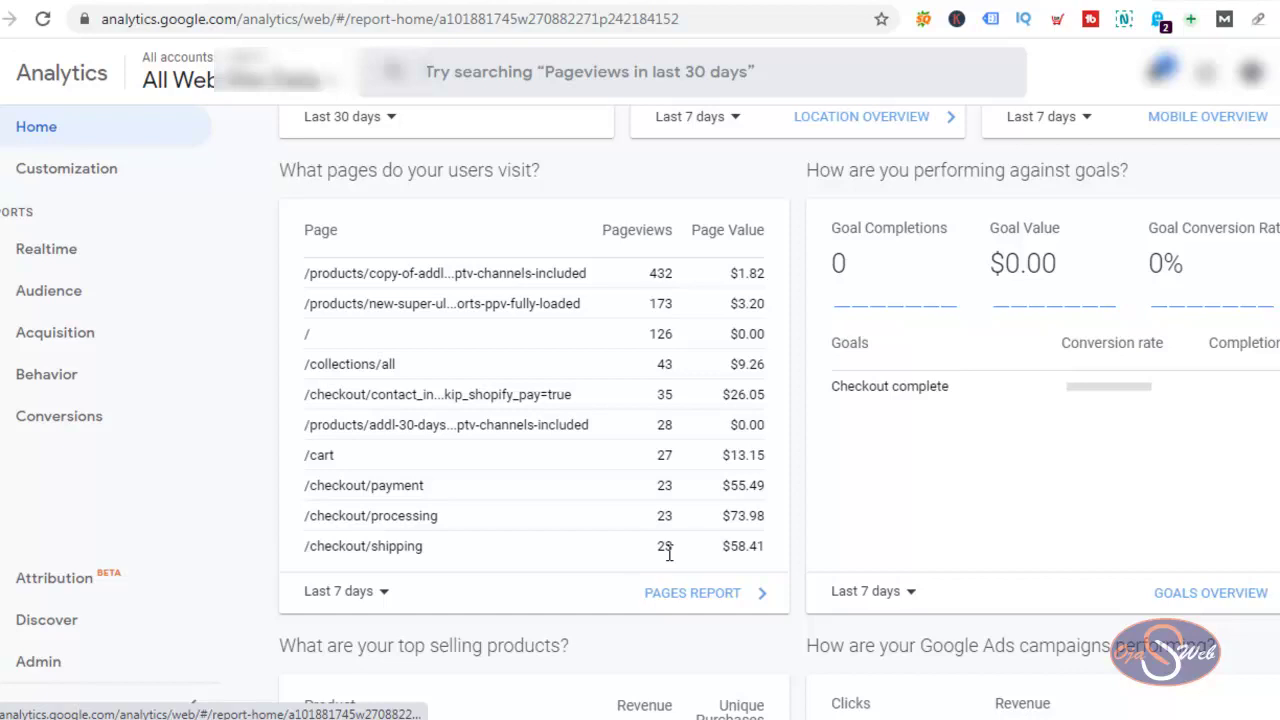
Step: Open the All Pages report and advance to rows 11–20 of 50
click(698, 597)
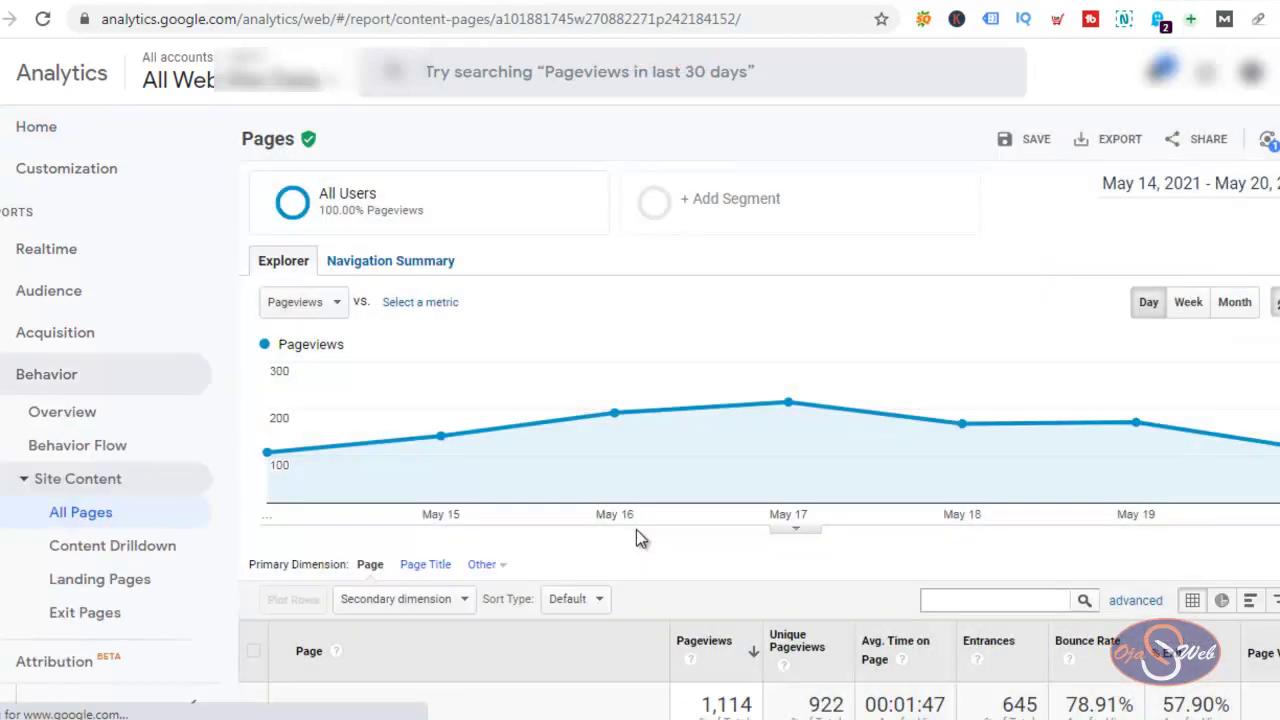
scroll(638, 533, down, 2)
scroll(636, 529, down, 2)
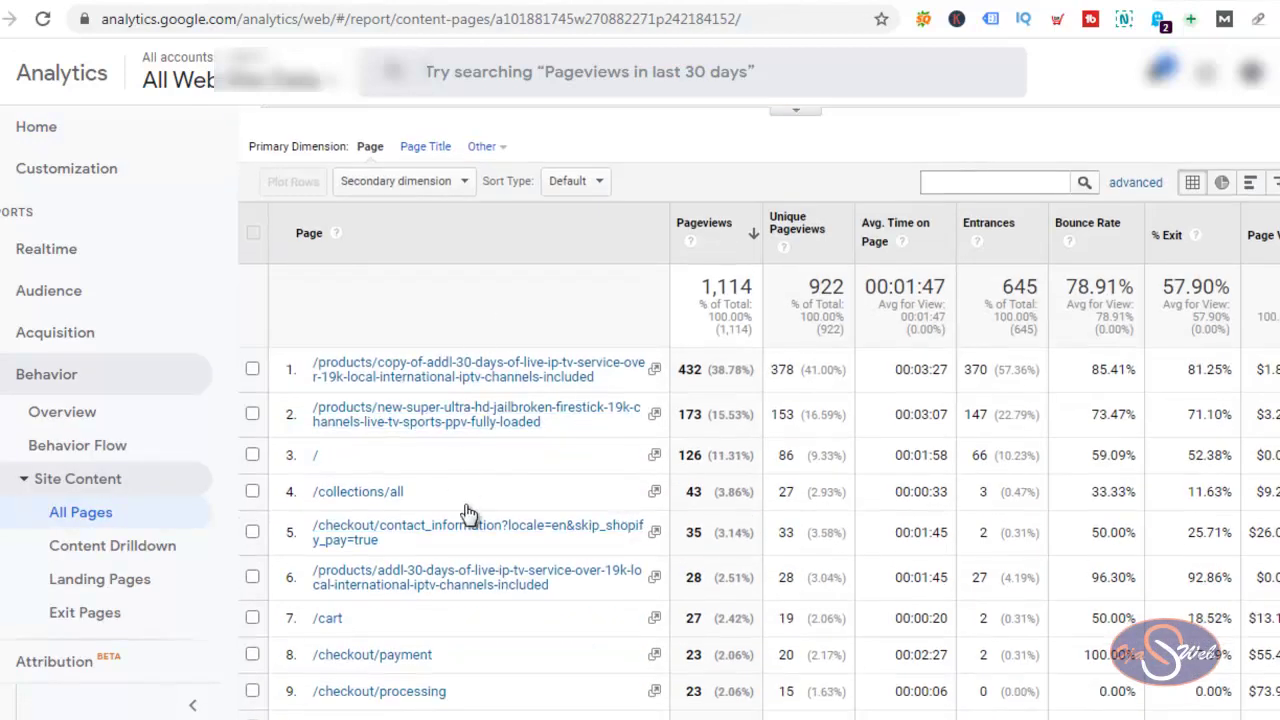
scroll(472, 528, down, 1)
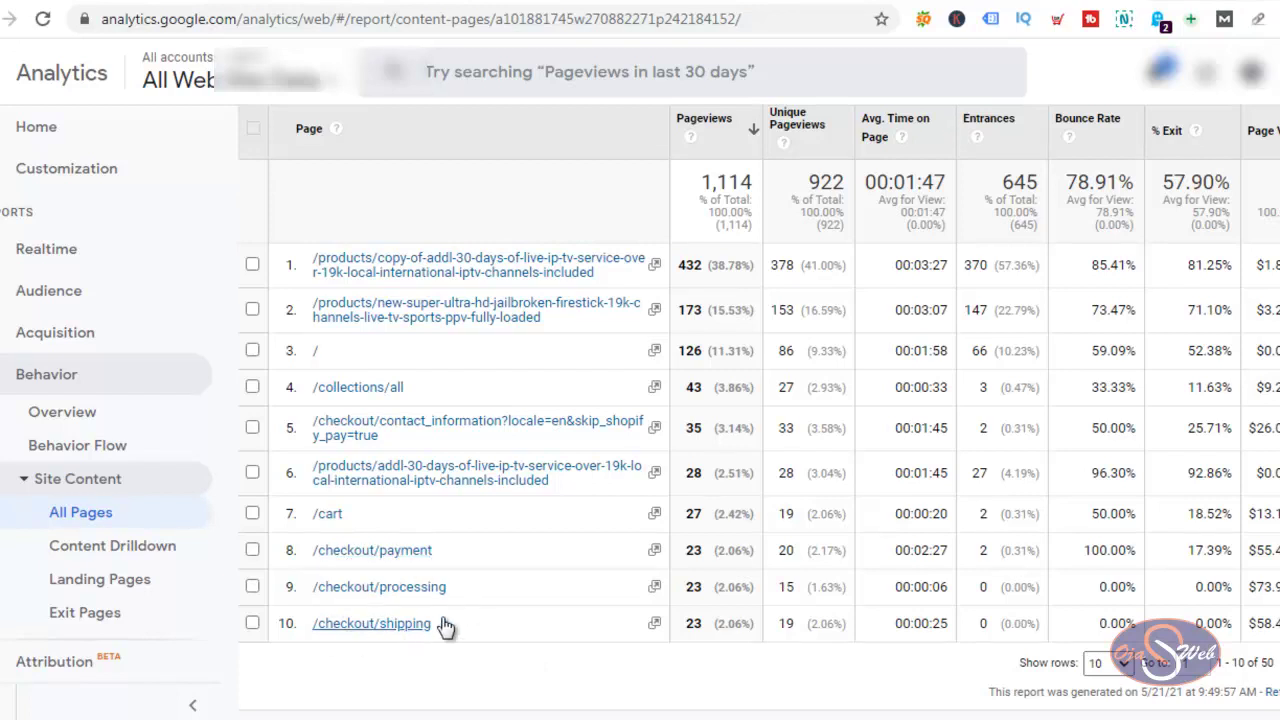
click(1270, 644)
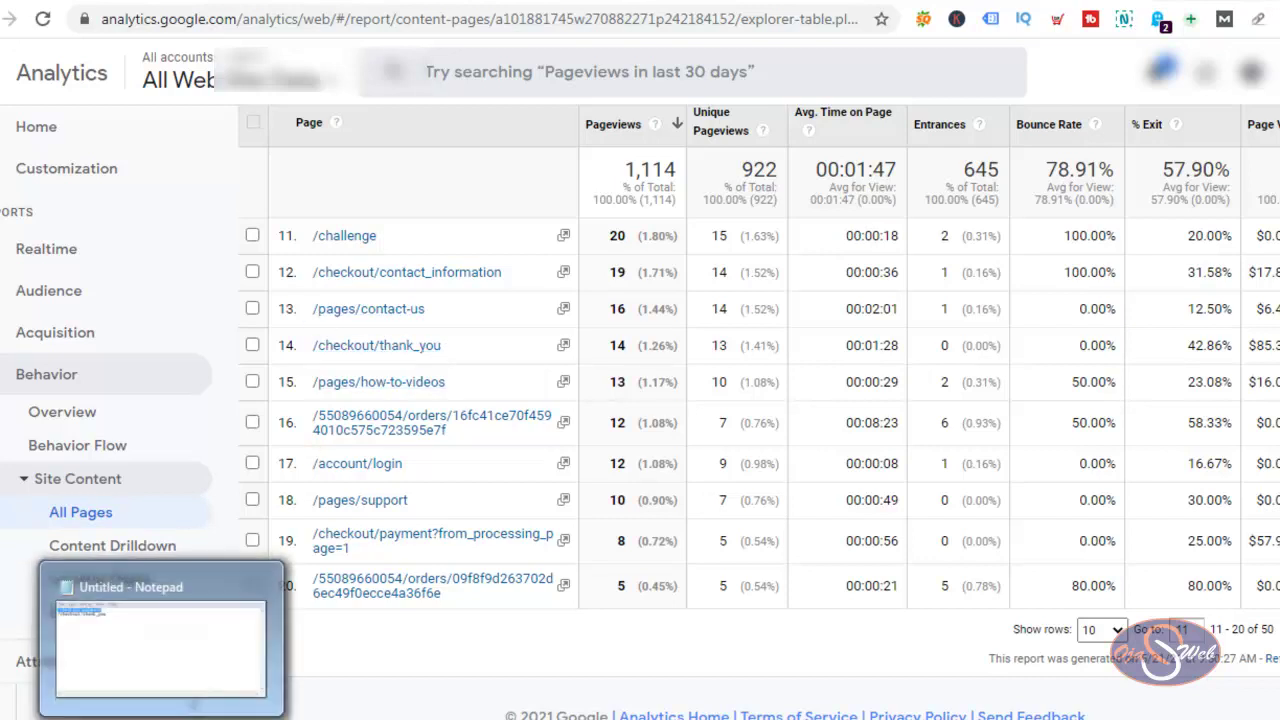
Step: Review the checkout paths in Notepad, then open Google Analytics Admin for the GMTV property
click(214, 634)
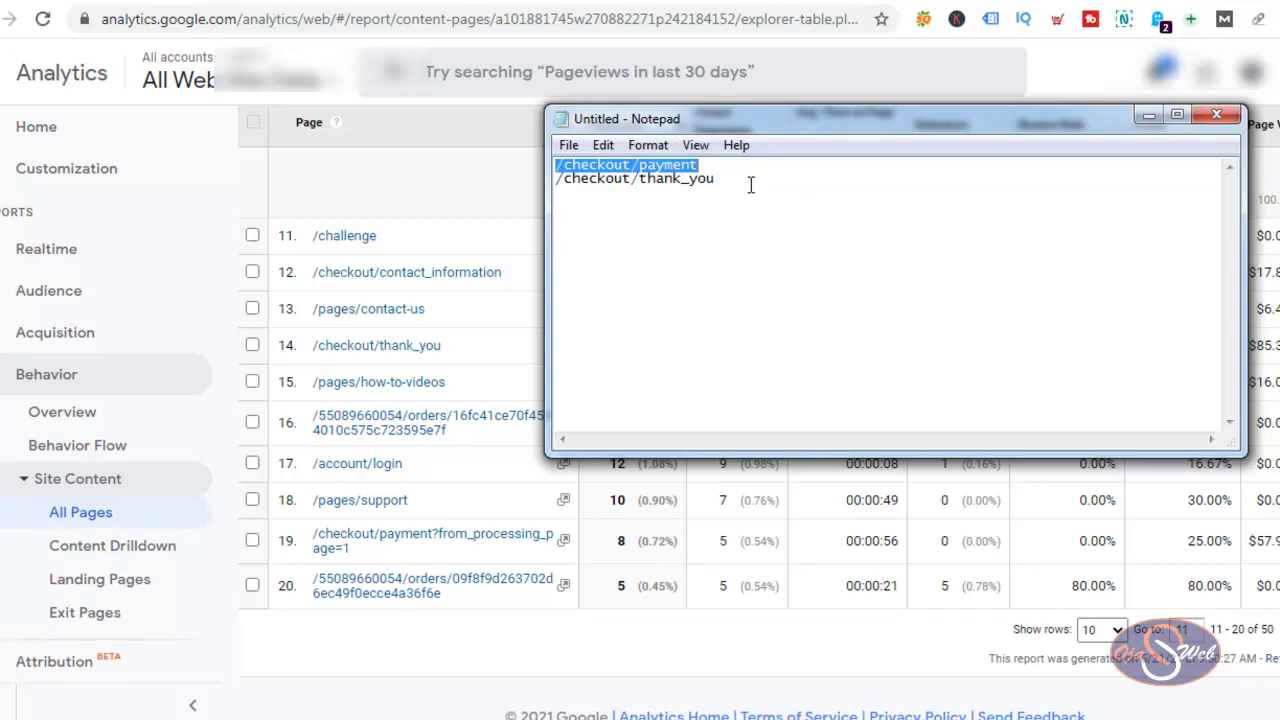
click(28, 696)
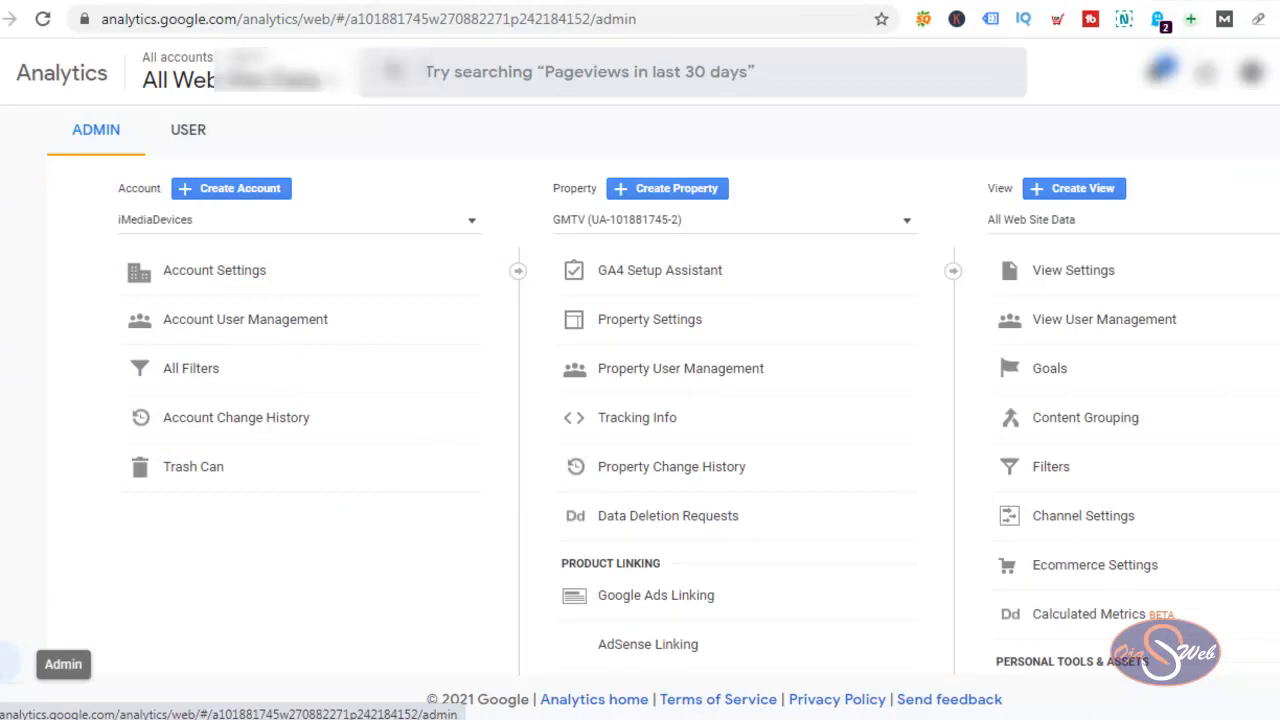
Step: Start a new goal in Goals from the Checkout complete template
click(1049, 369)
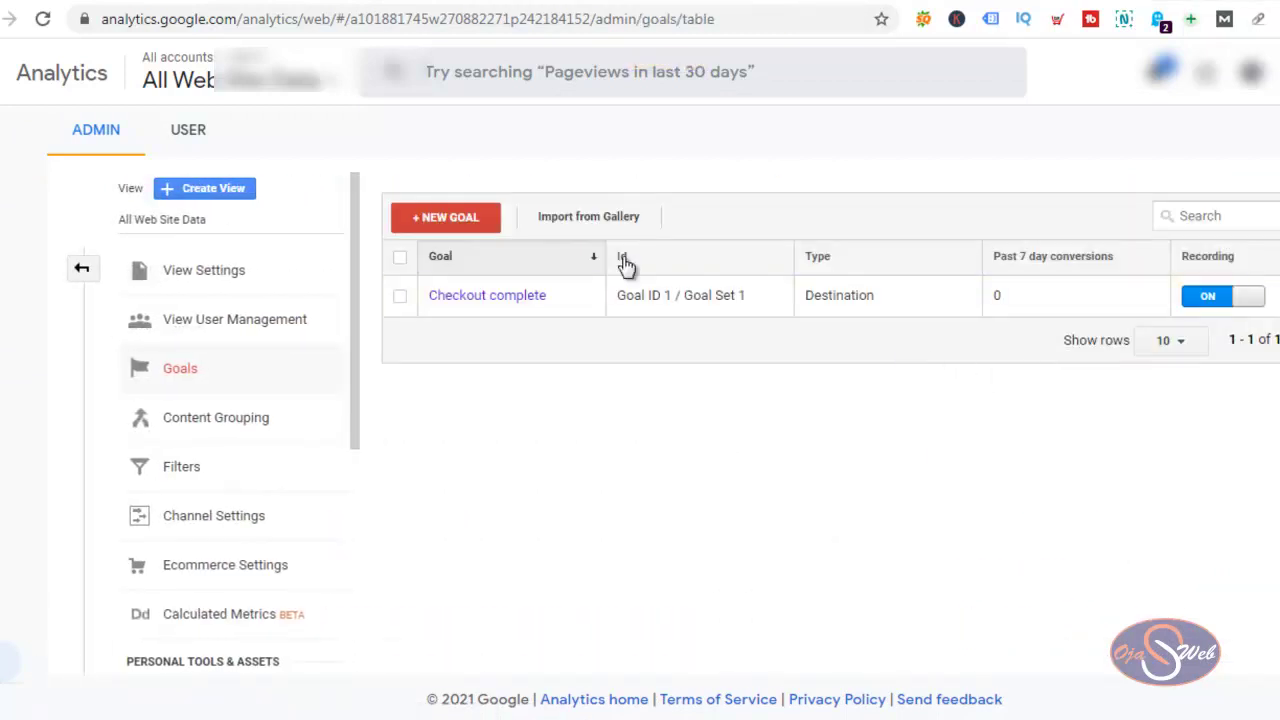
click(432, 226)
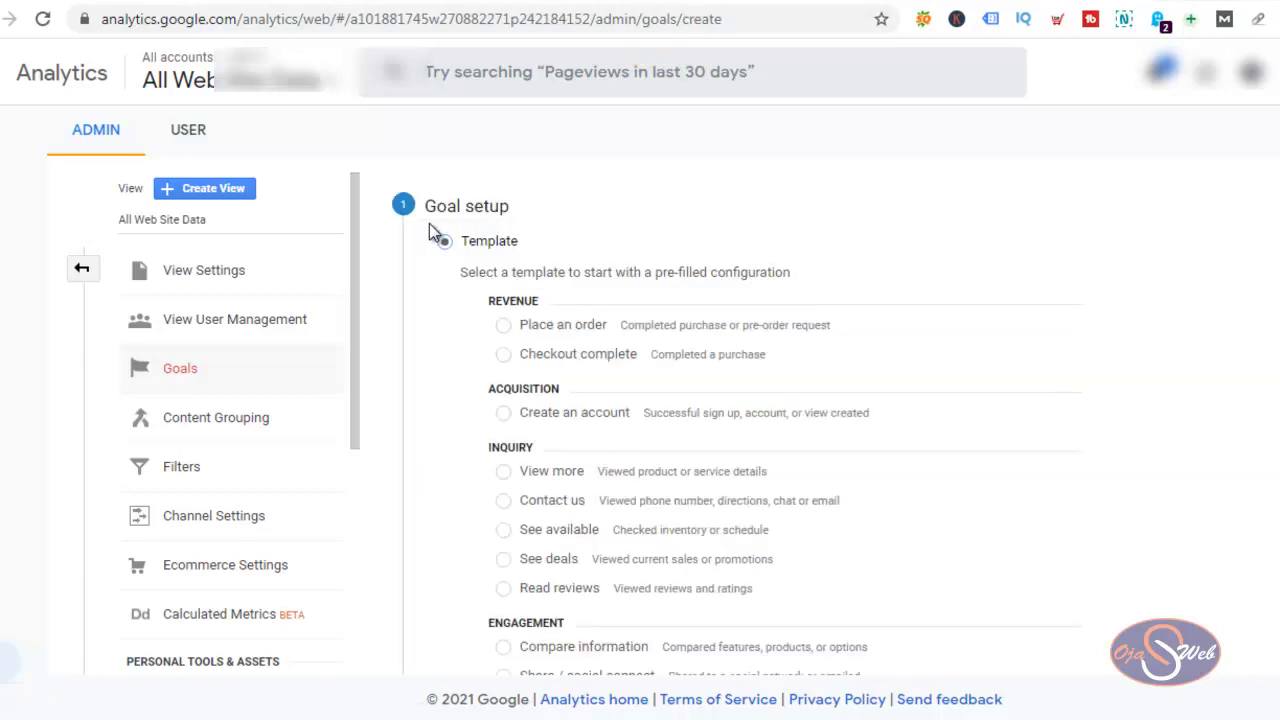
click(503, 356)
scroll(500, 360, down, 4)
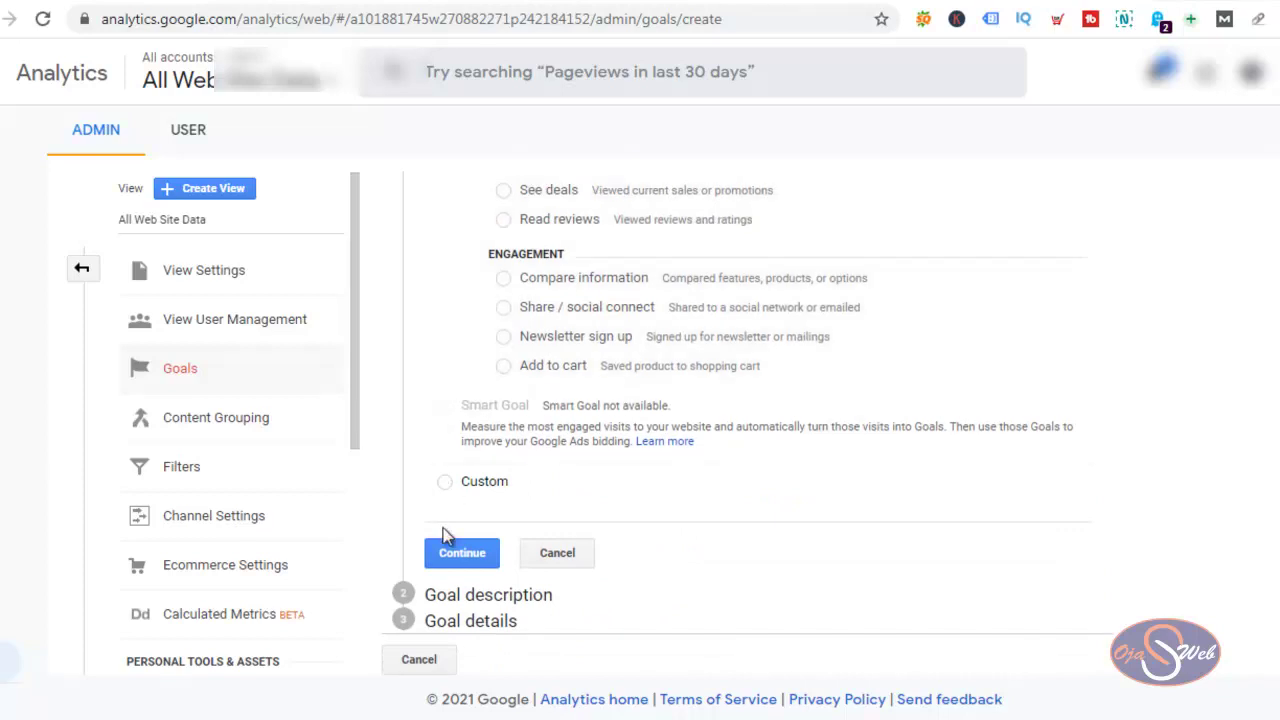
click(455, 550)
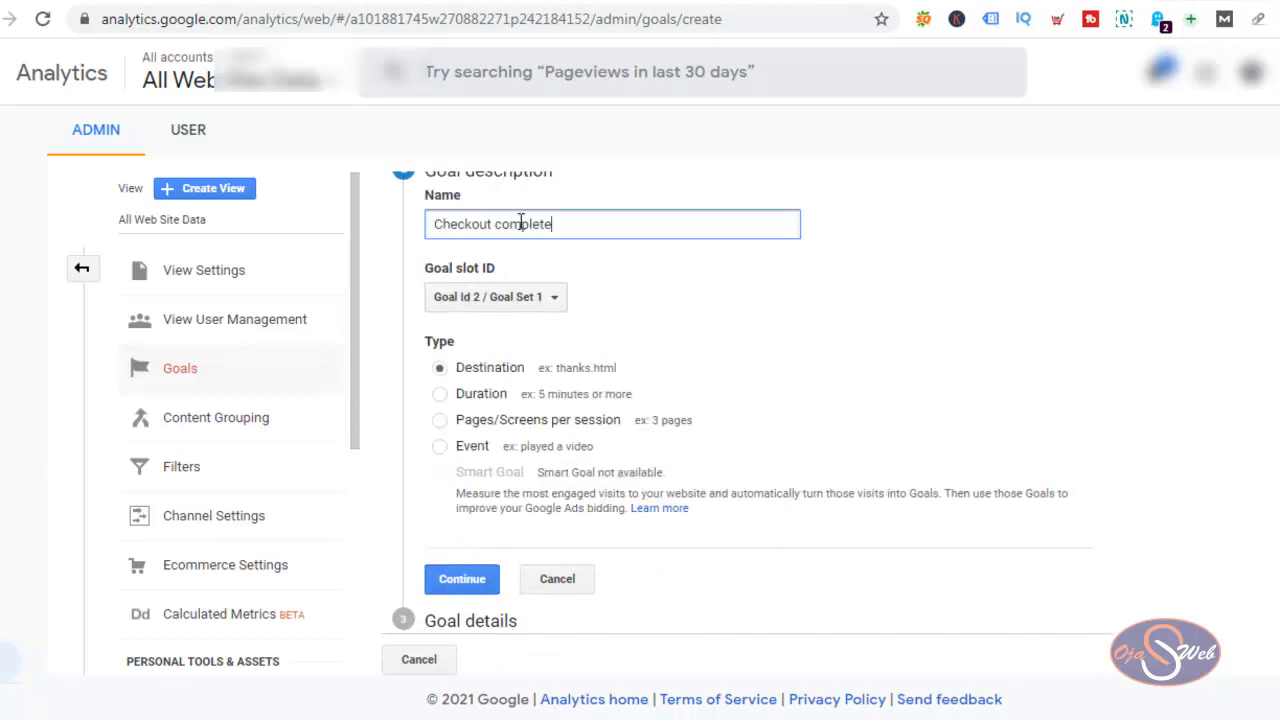
Step: Rename the goal to 'Order Received'
triple_click(520, 222)
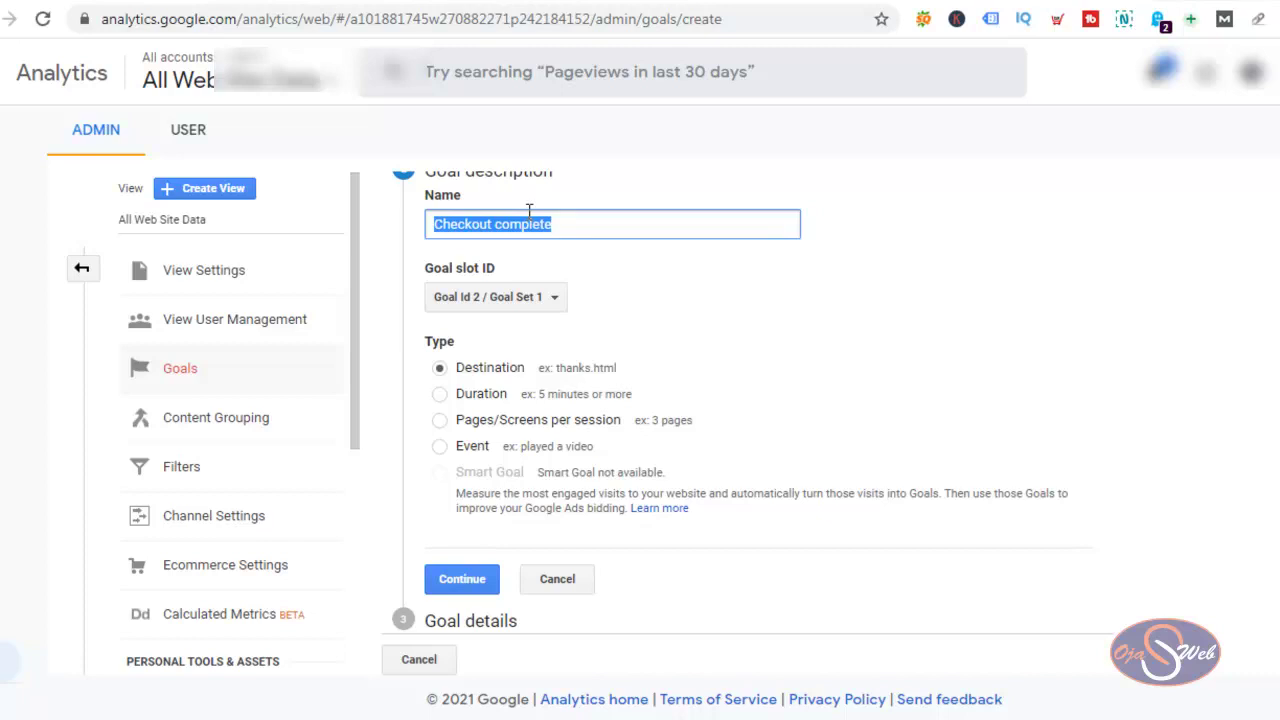
text(Order )
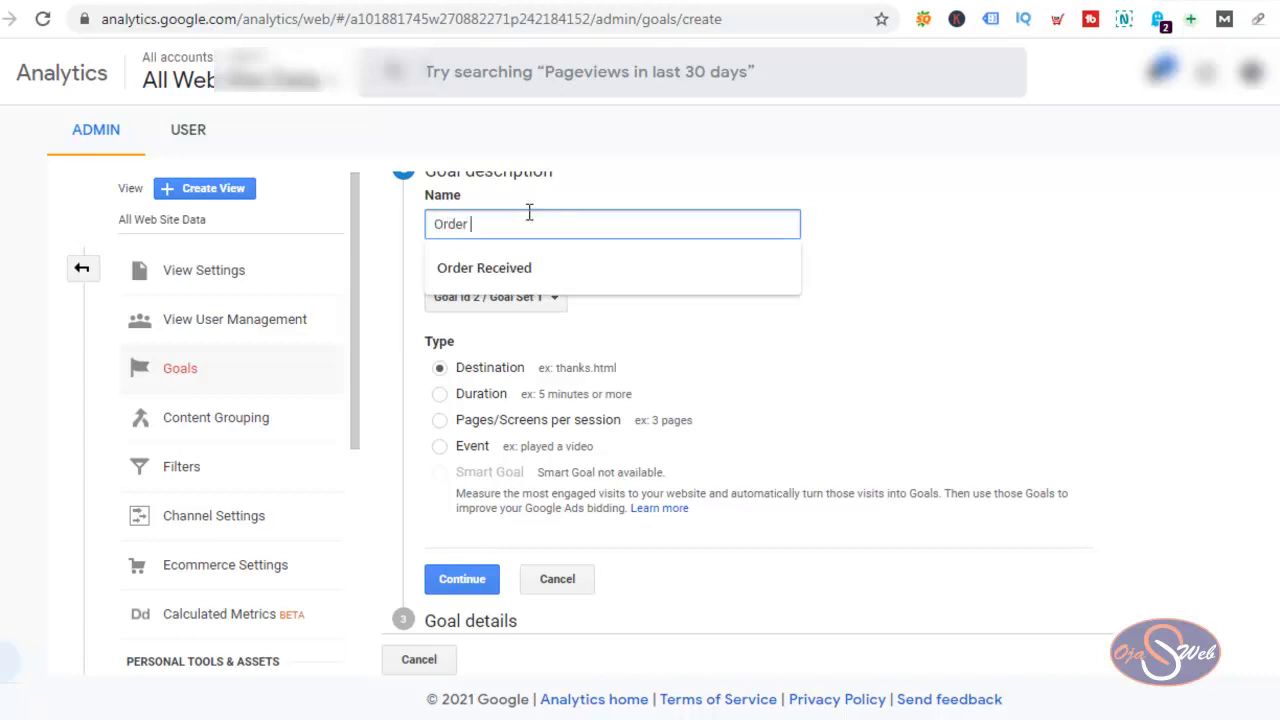
text(Received)
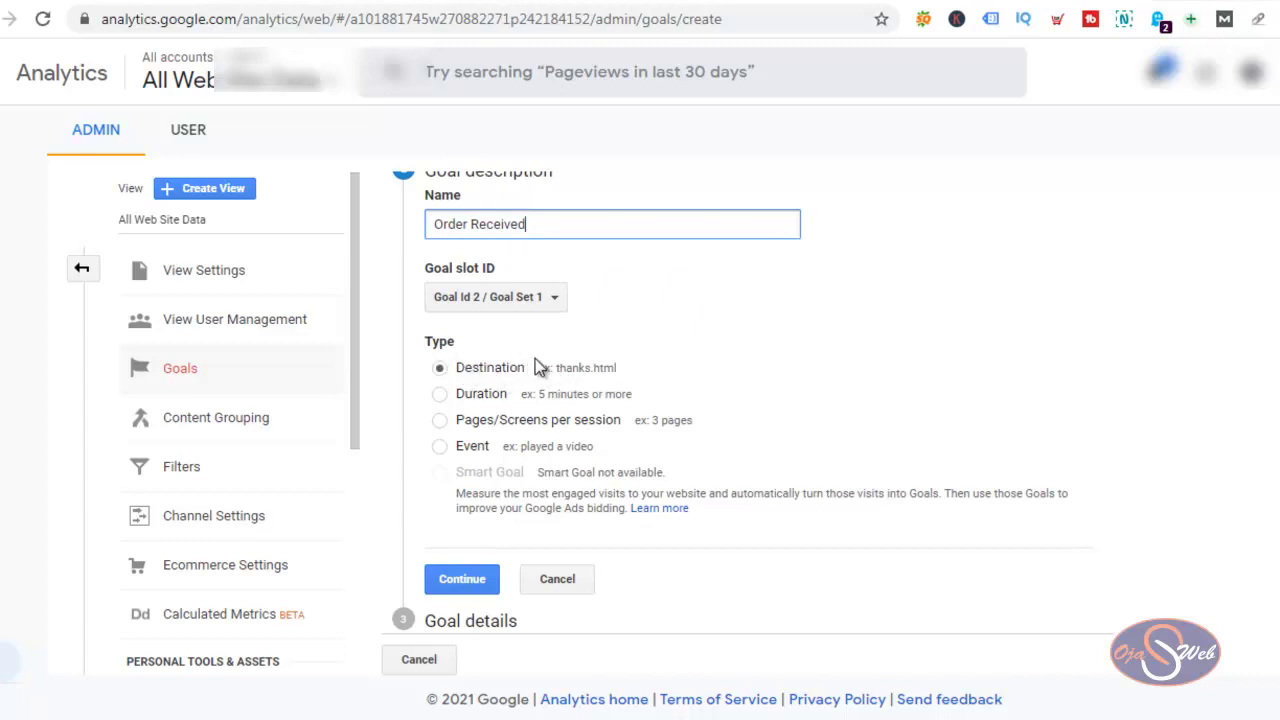
Step: Copy /checkout/thank_you from Notepad and paste it as the goal's Equals to destination
click(468, 584)
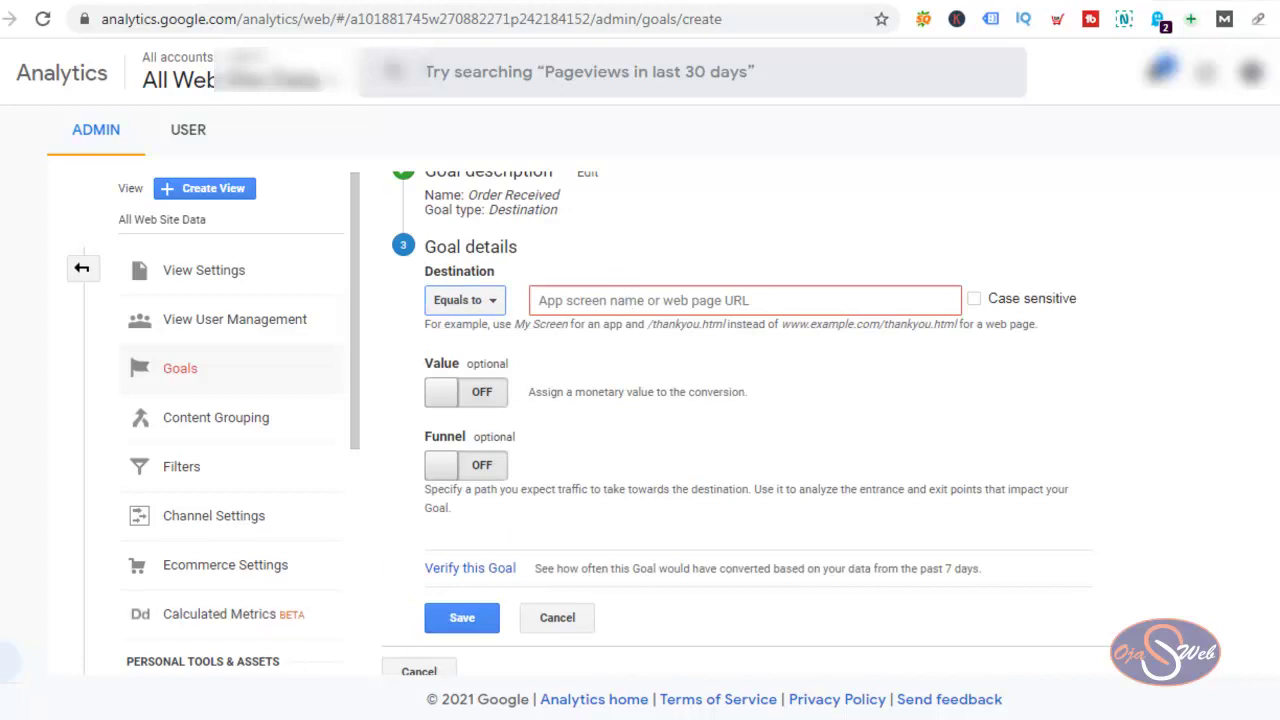
key(alt+Tab)
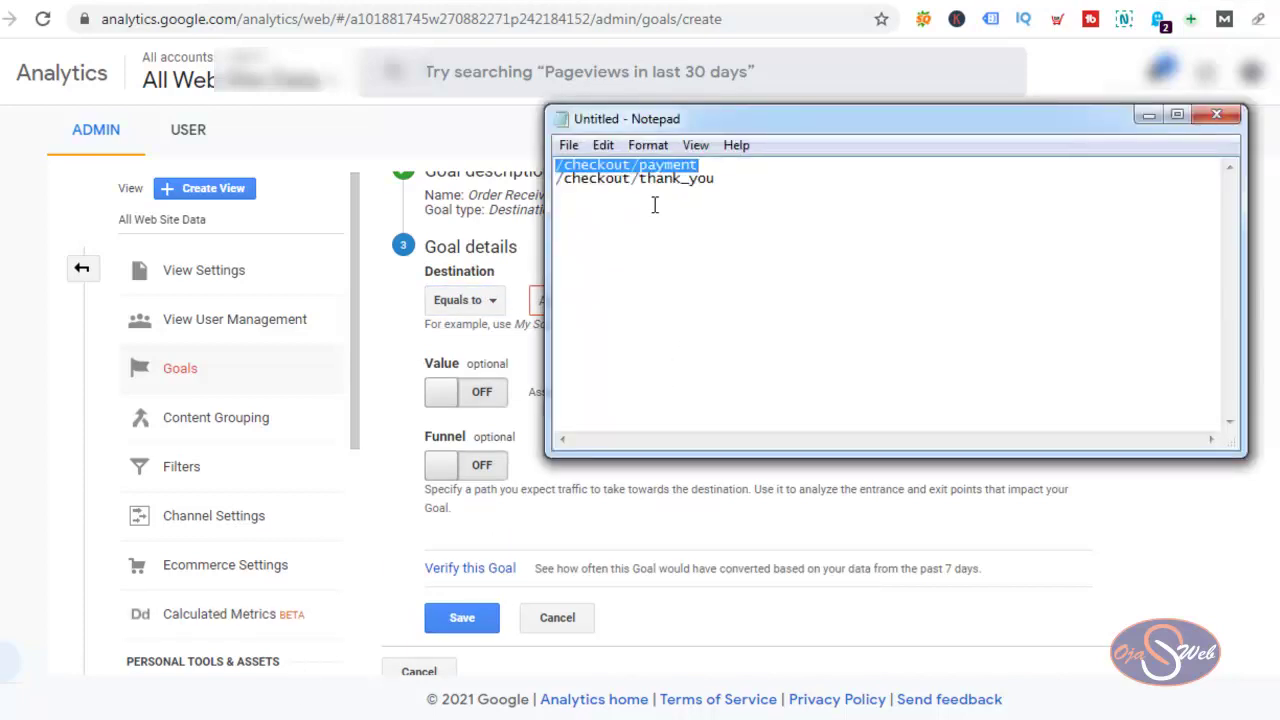
drag(716, 178, 553, 180)
right_click(586, 179)
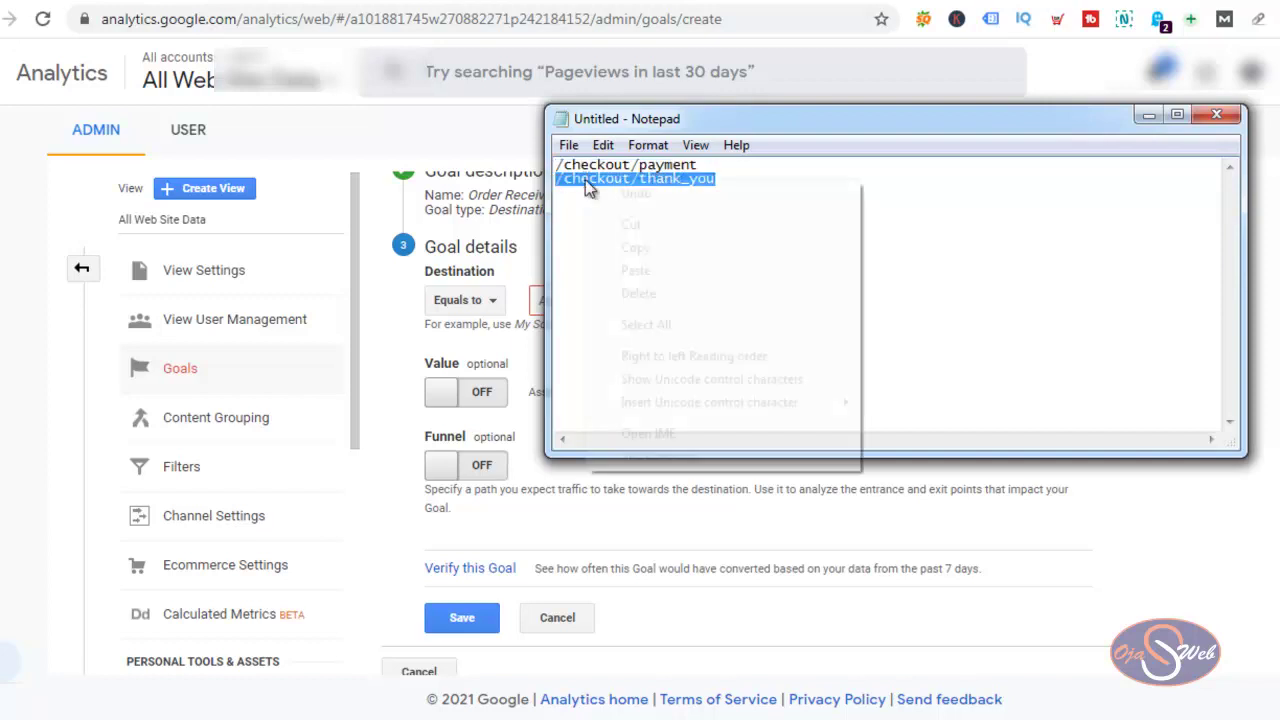
click(645, 249)
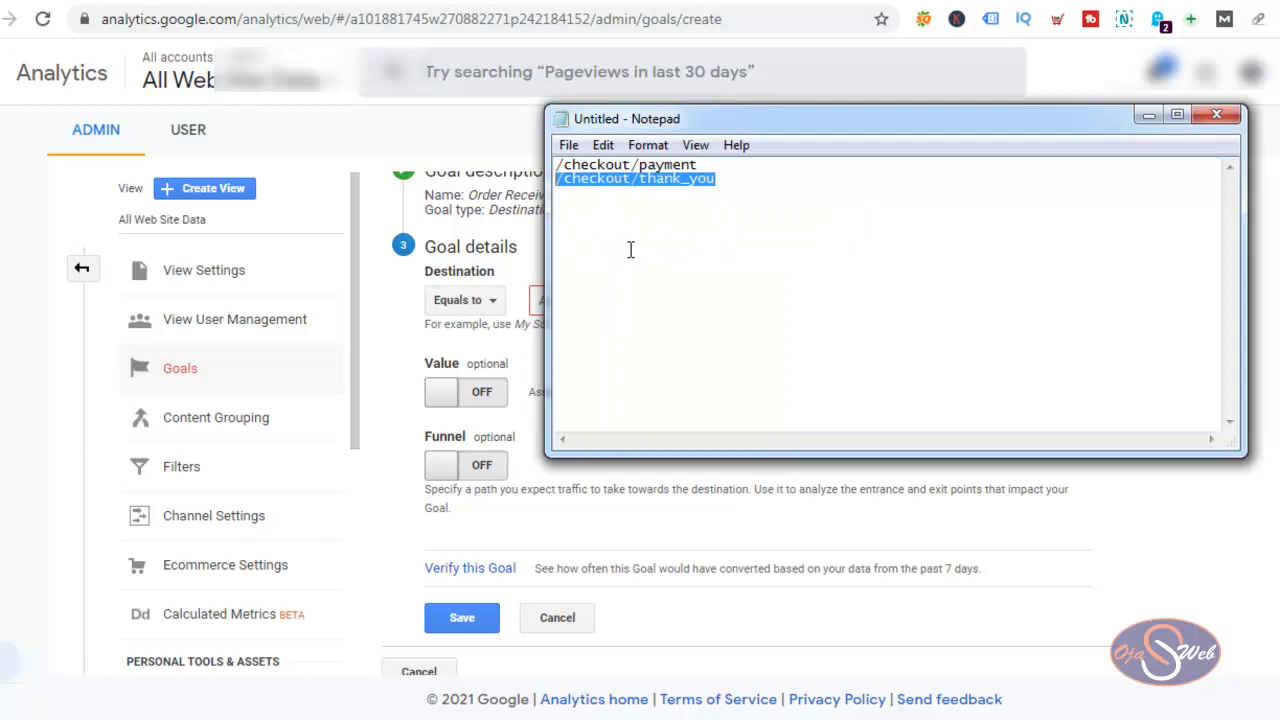
click(537, 300)
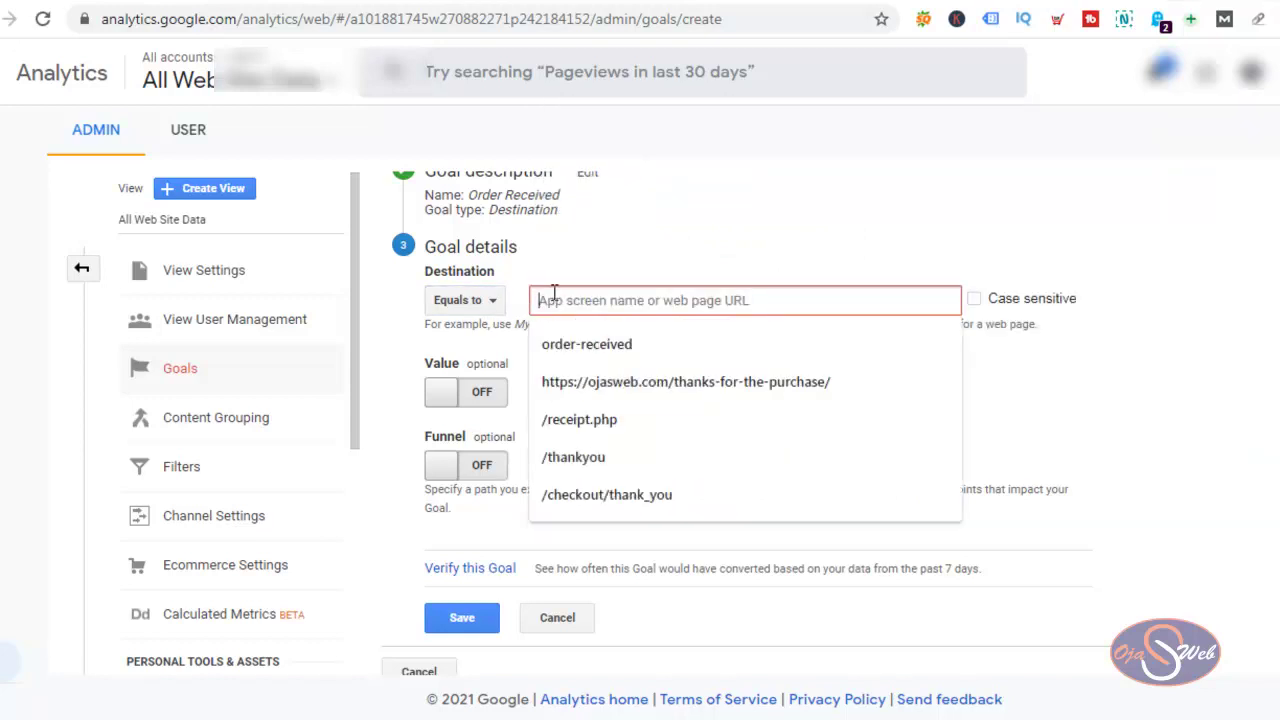
key(ctrl+v)
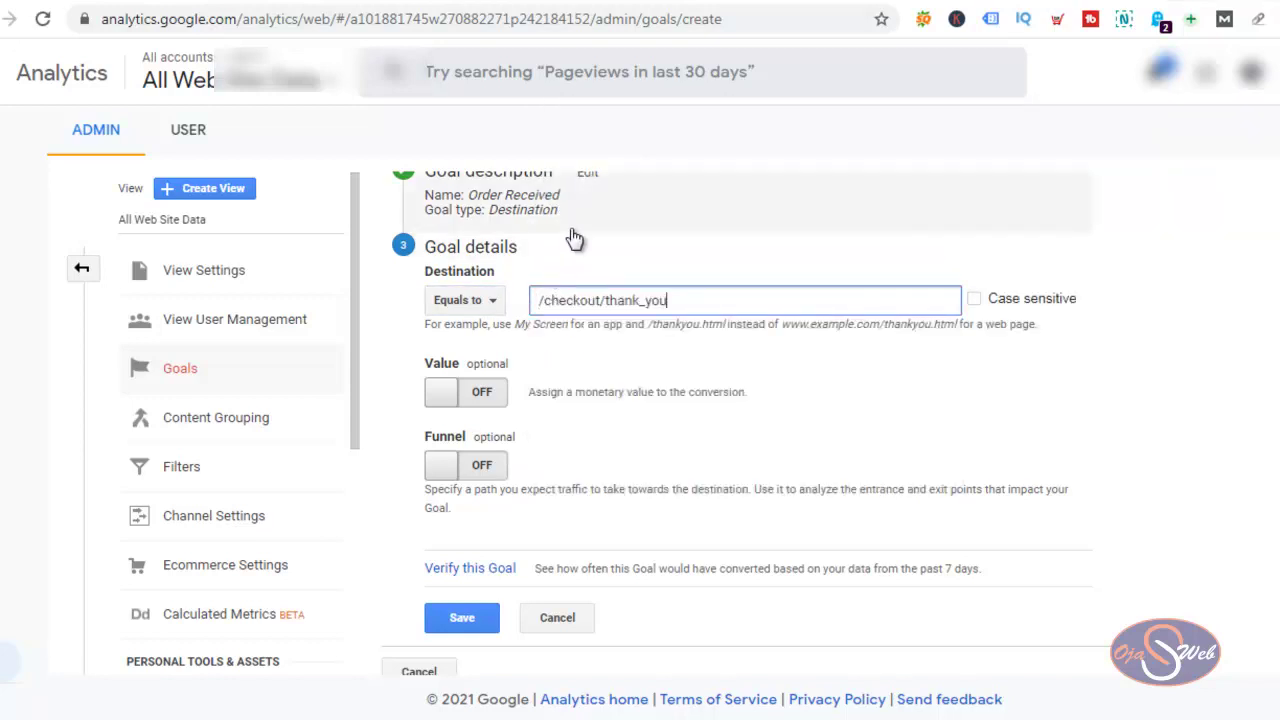
scroll(670, 410, down, 1)
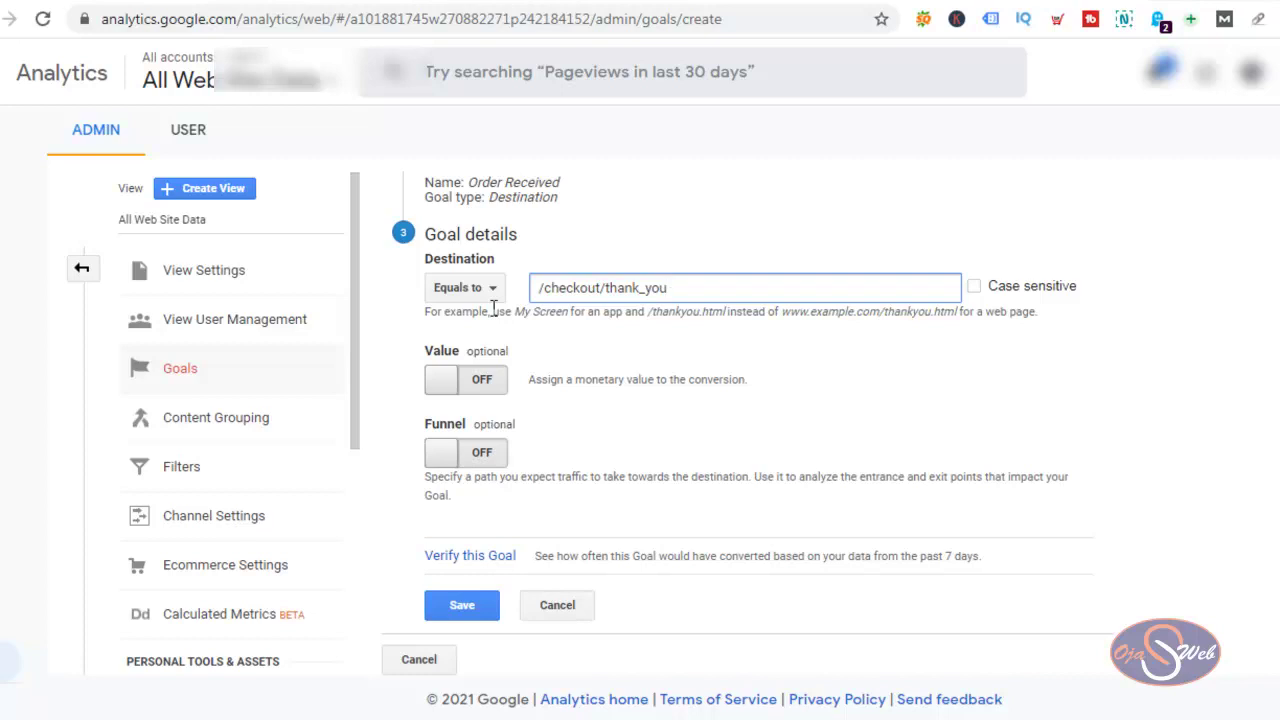
Step: Turn the funnel on and name its first step 'Payment Page'
click(487, 455)
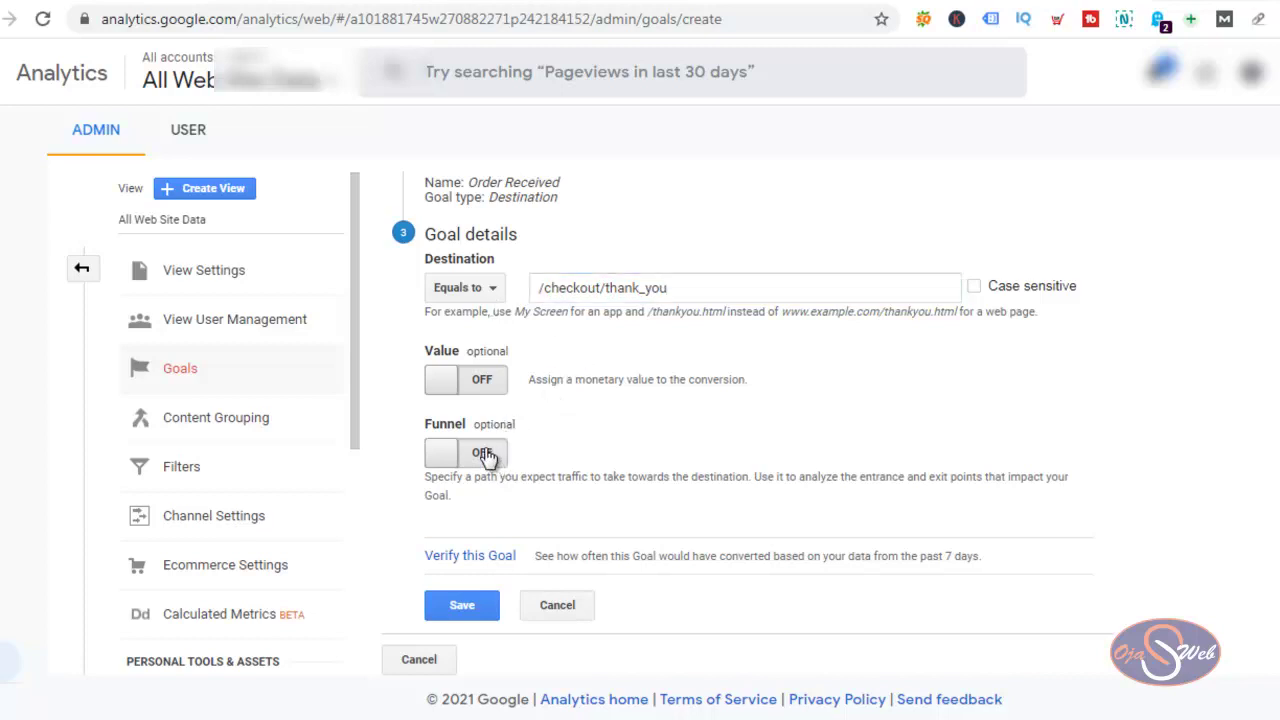
click(562, 572)
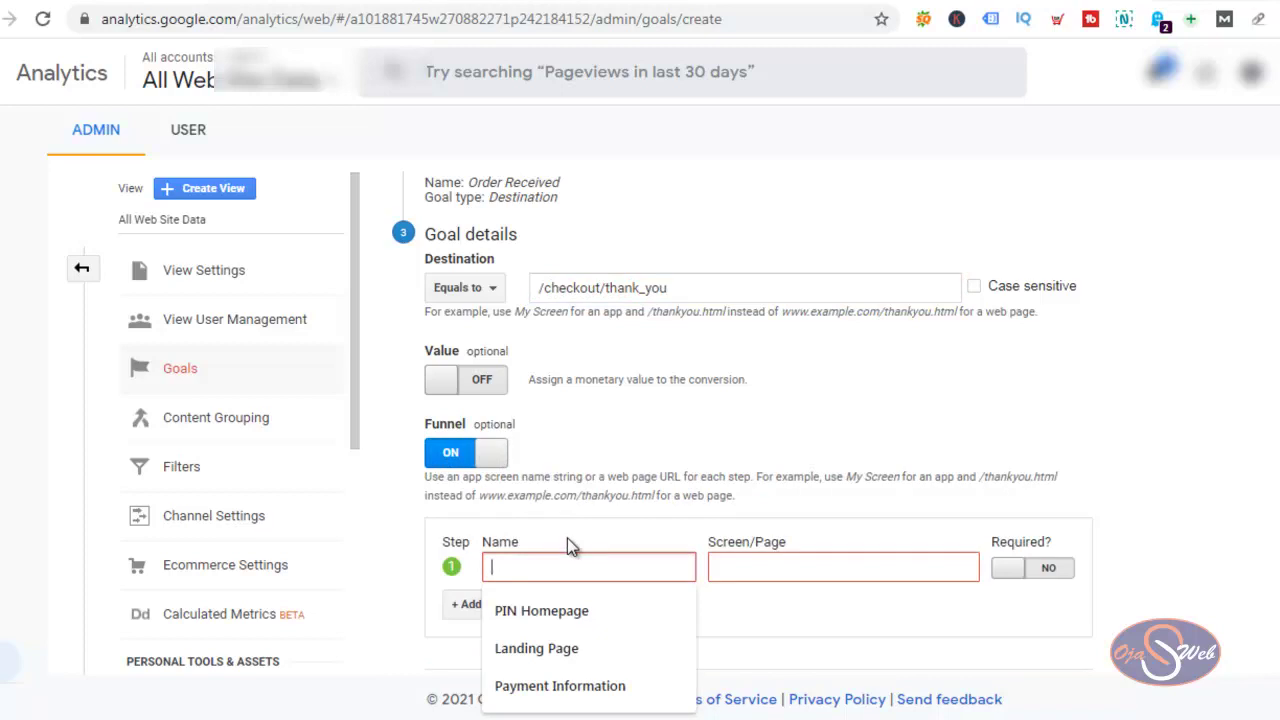
text(Paymen)
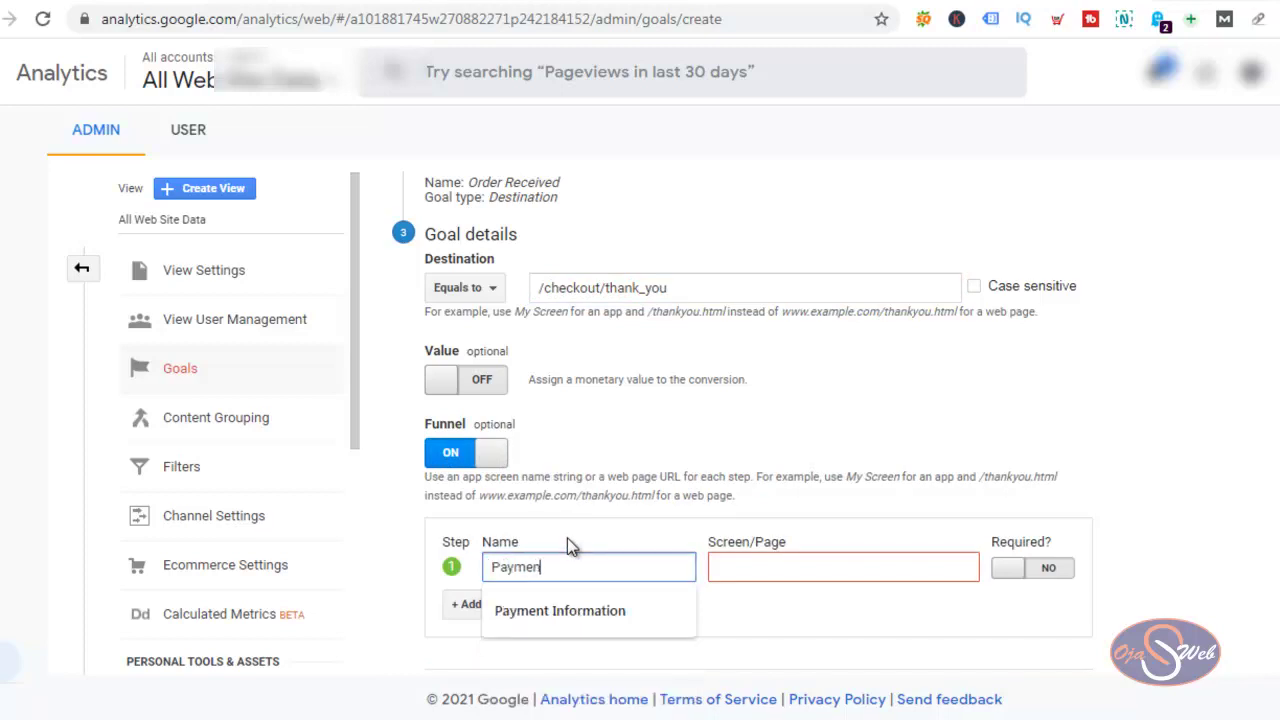
text(t Page)
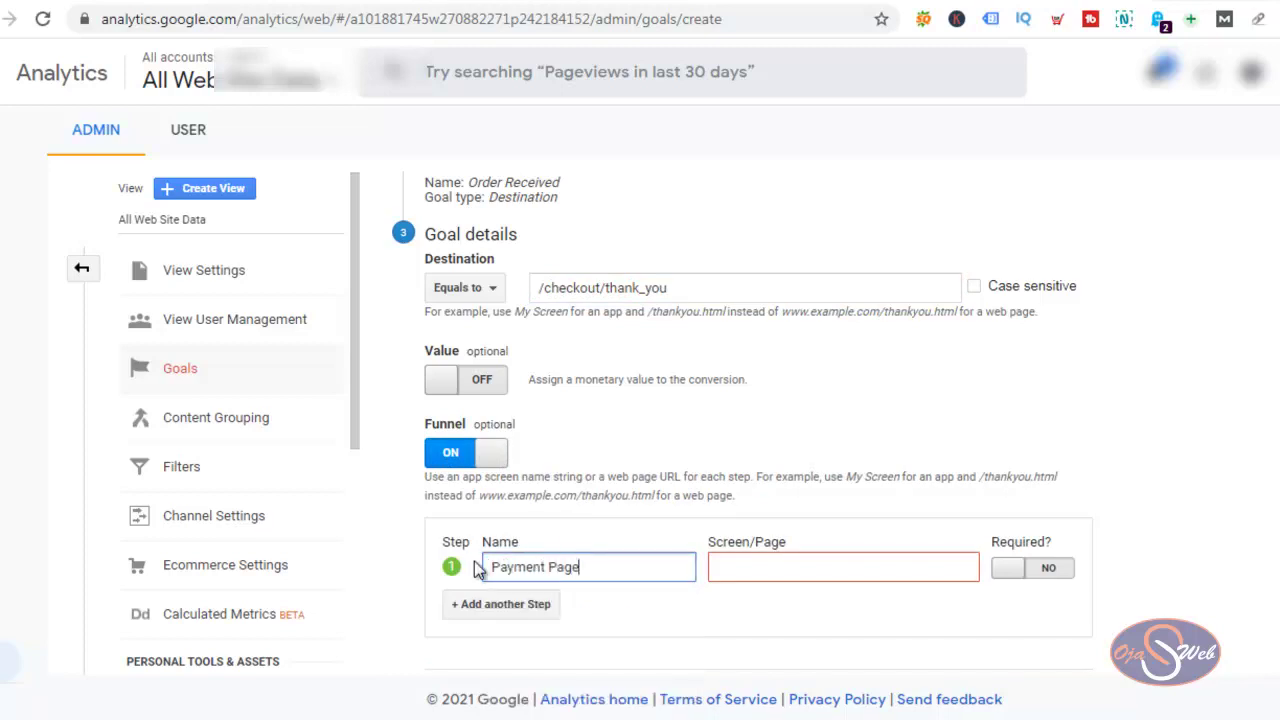
Step: Paste /checkout/payment from Notepad as the step's page and mark it required
key(alt+Tab)
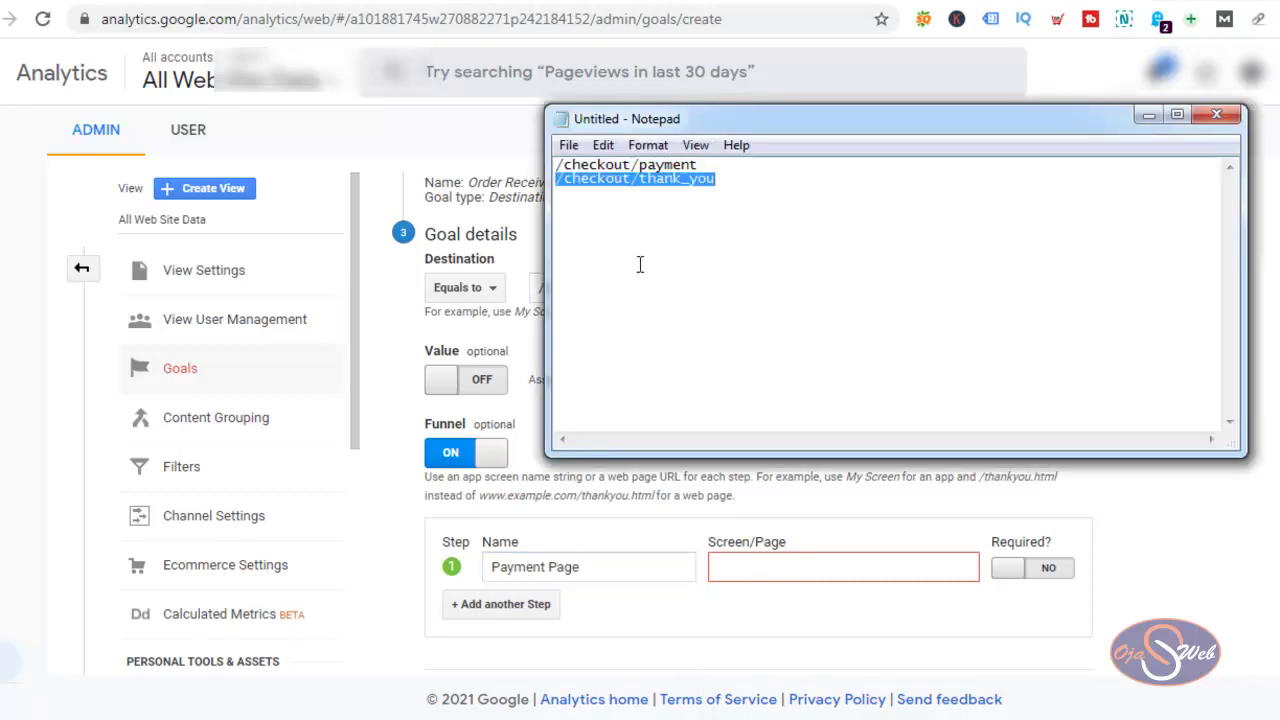
click(697, 165)
drag(697, 165, 555, 165)
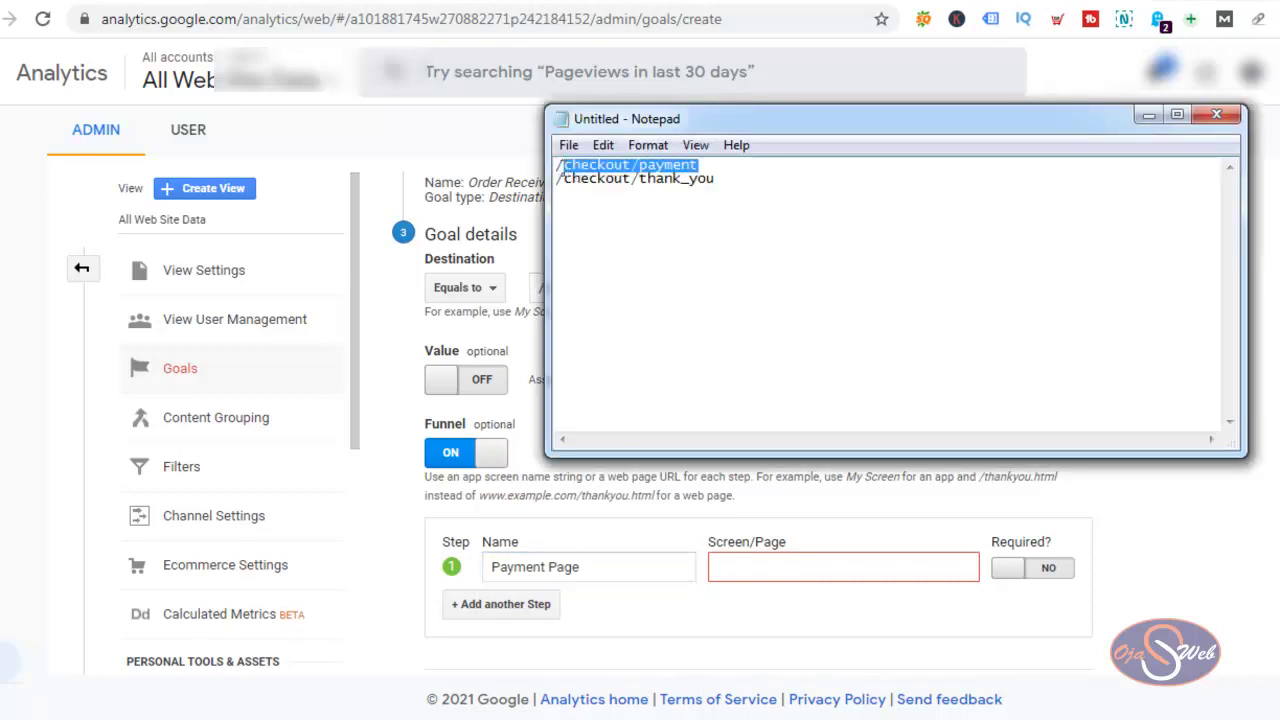
right_click(573, 152)
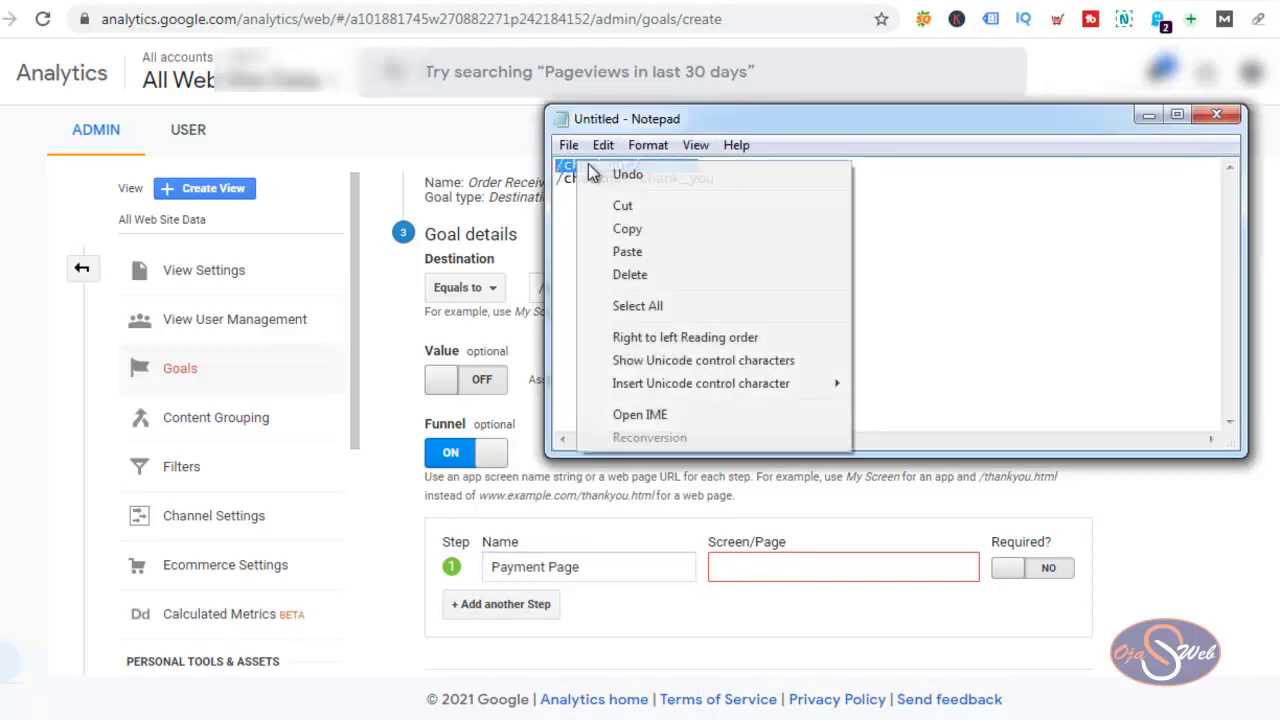
click(652, 228)
click(803, 566)
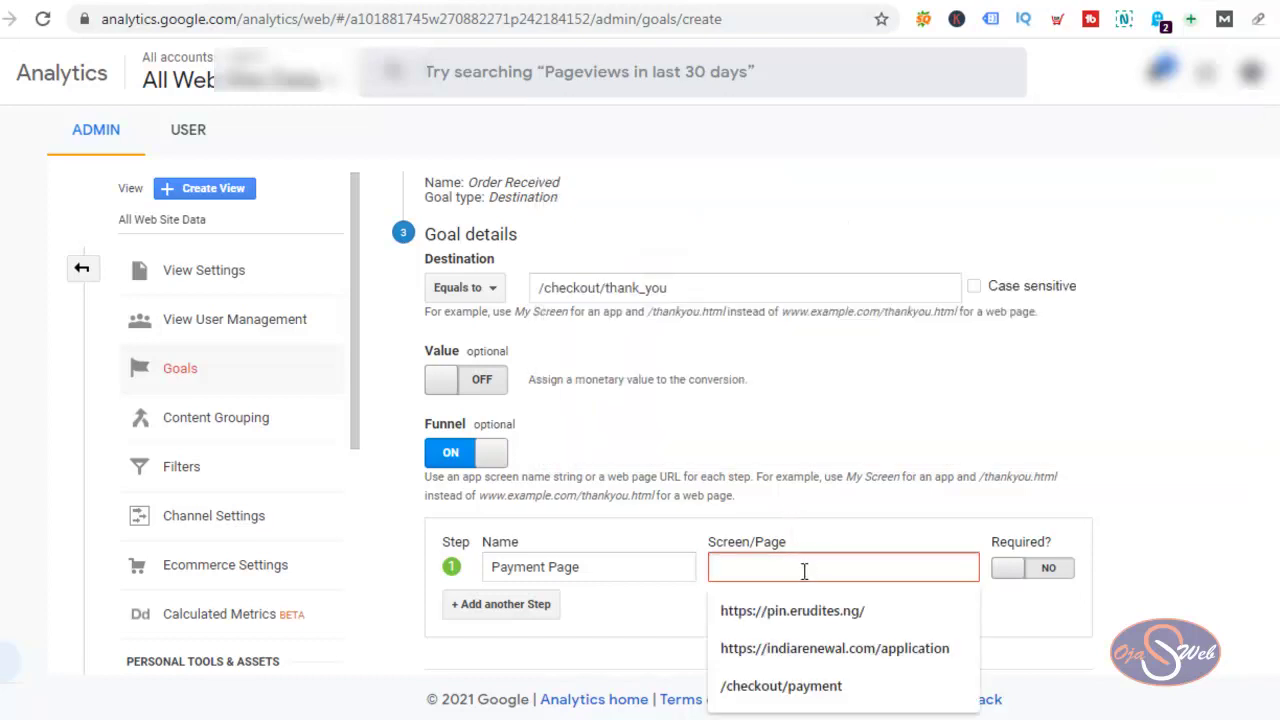
key(ctrl+v)
click(1018, 567)
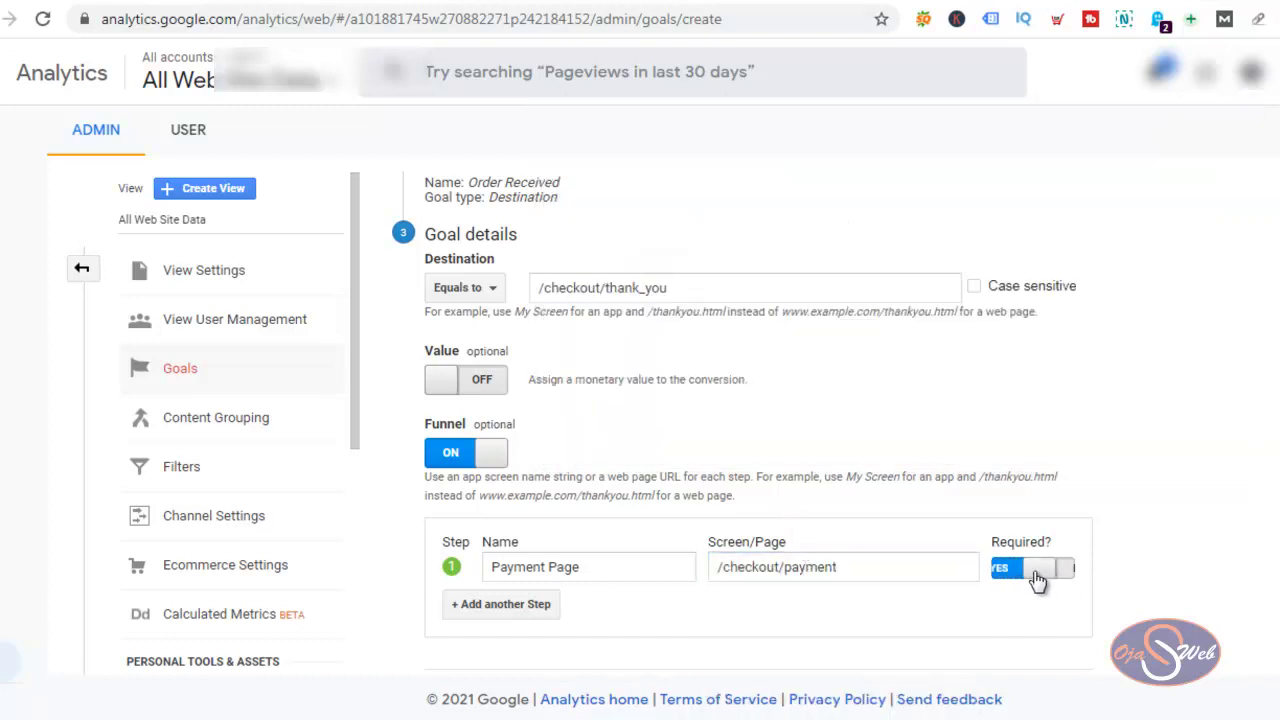
scroll(697, 522, down, 2)
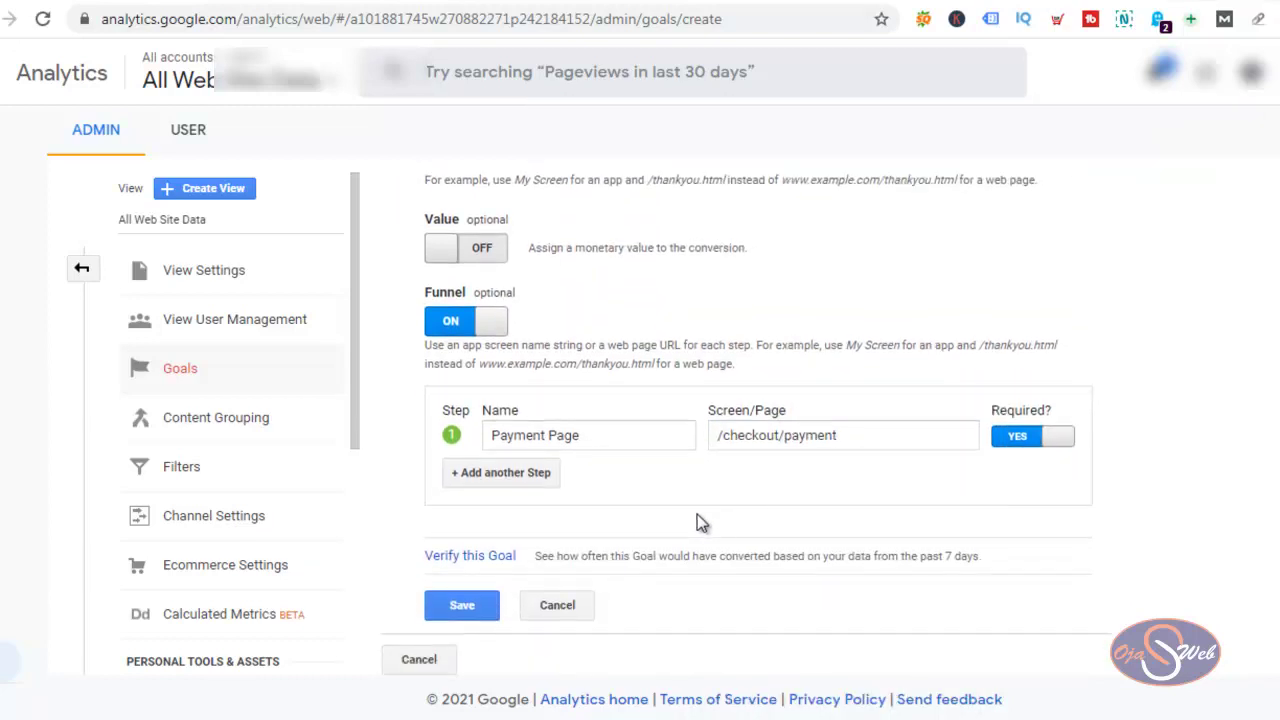
Step: Verify the goal's 2.34% estimated conversion rate, then discard the unsaved Order Received goal
click(479, 563)
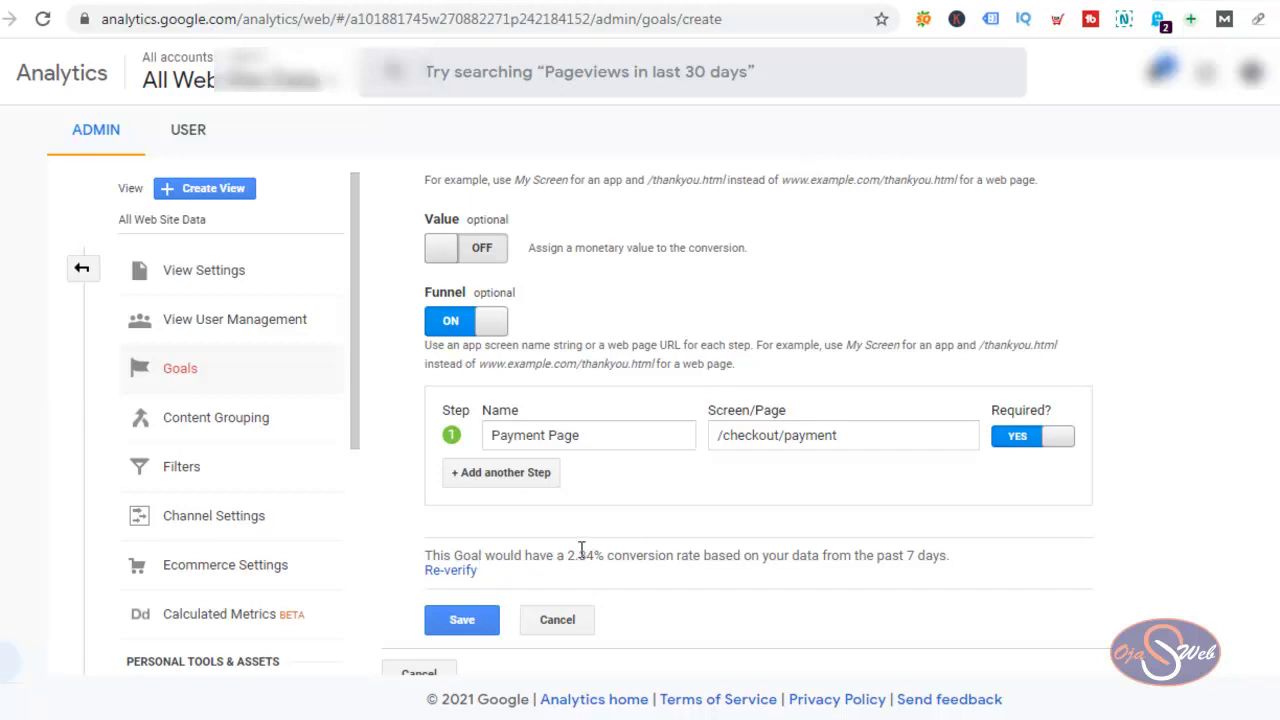
scroll(581, 549, down, 1)
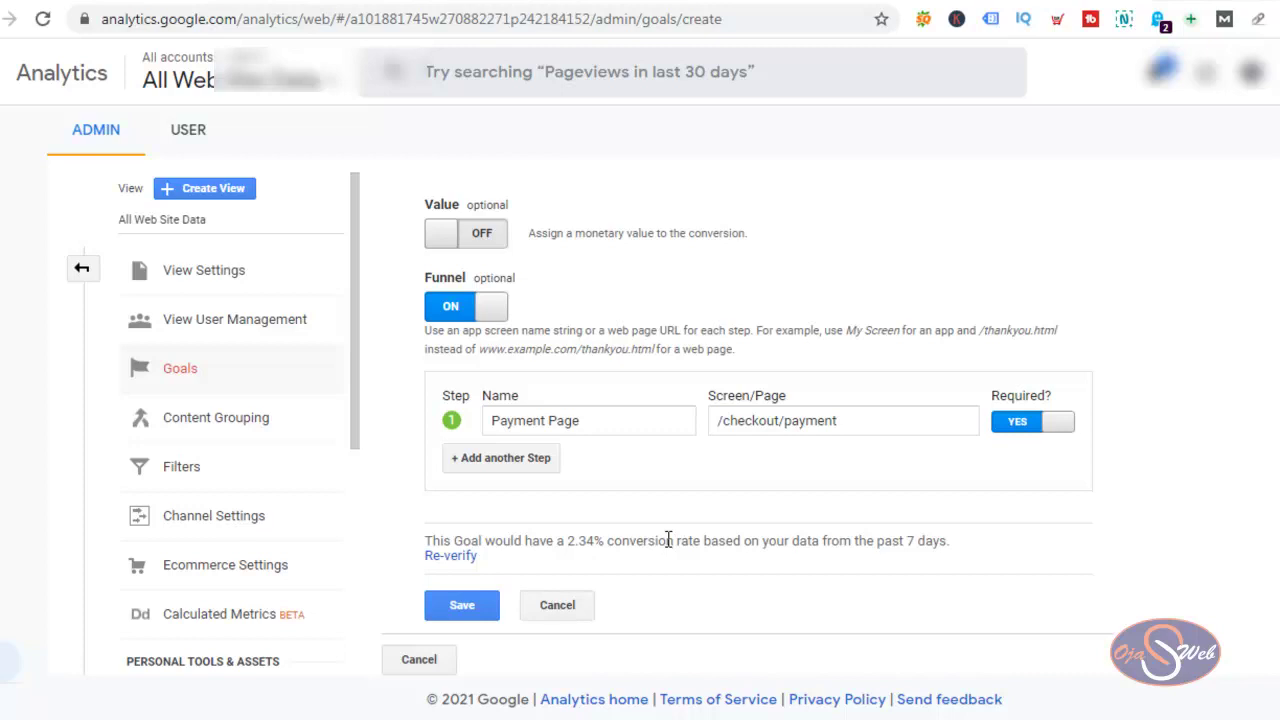
click(408, 663)
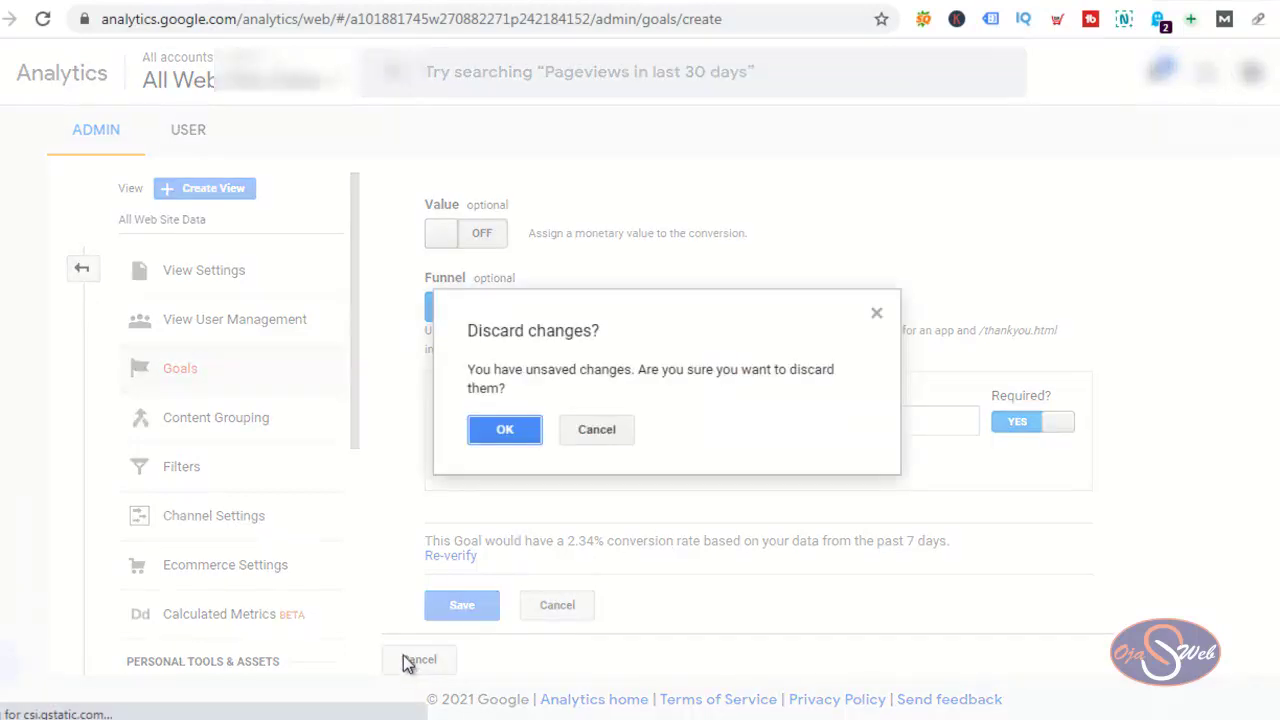
click(504, 430)
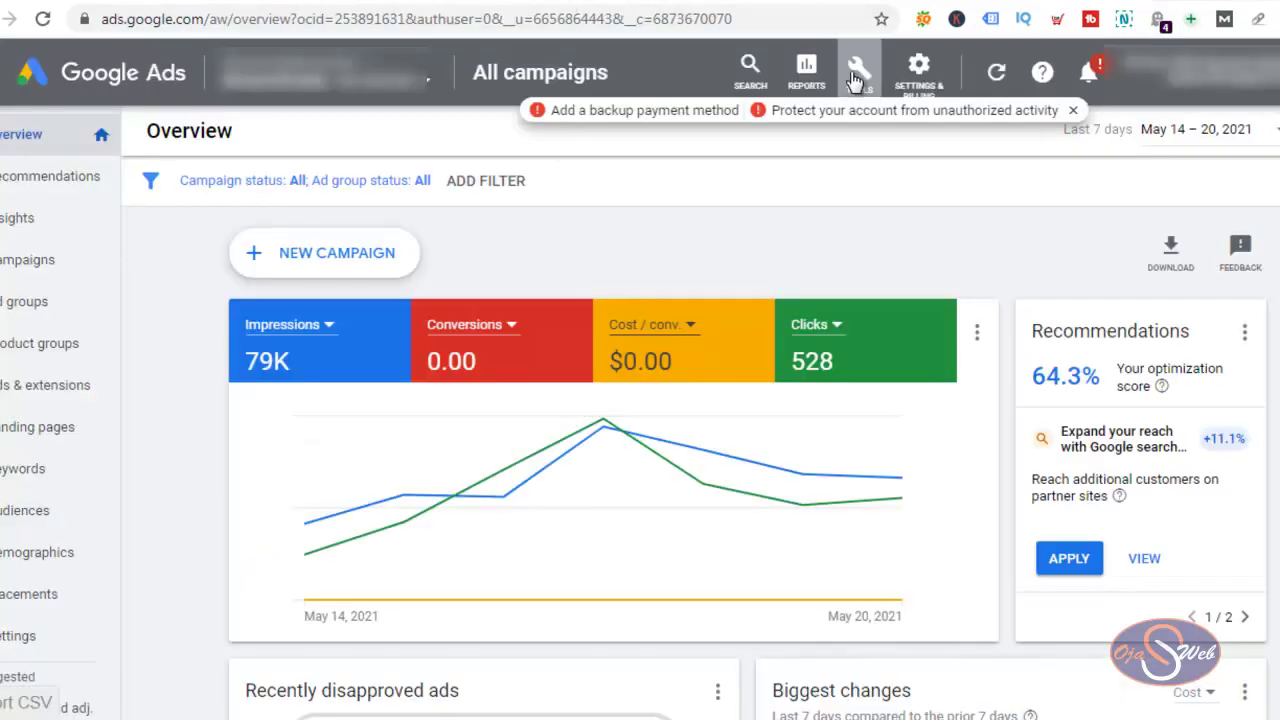
Step: Go to Google Ads Conversions and begin a new conversion action
click(857, 78)
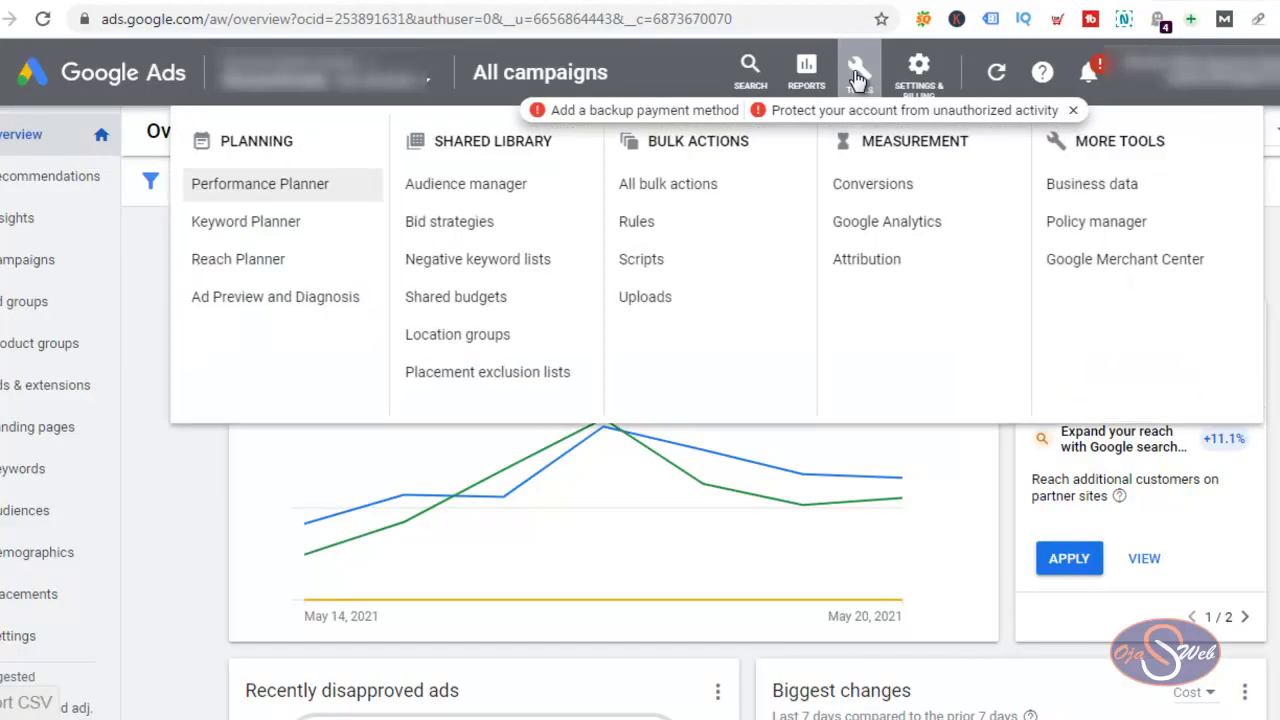
click(886, 184)
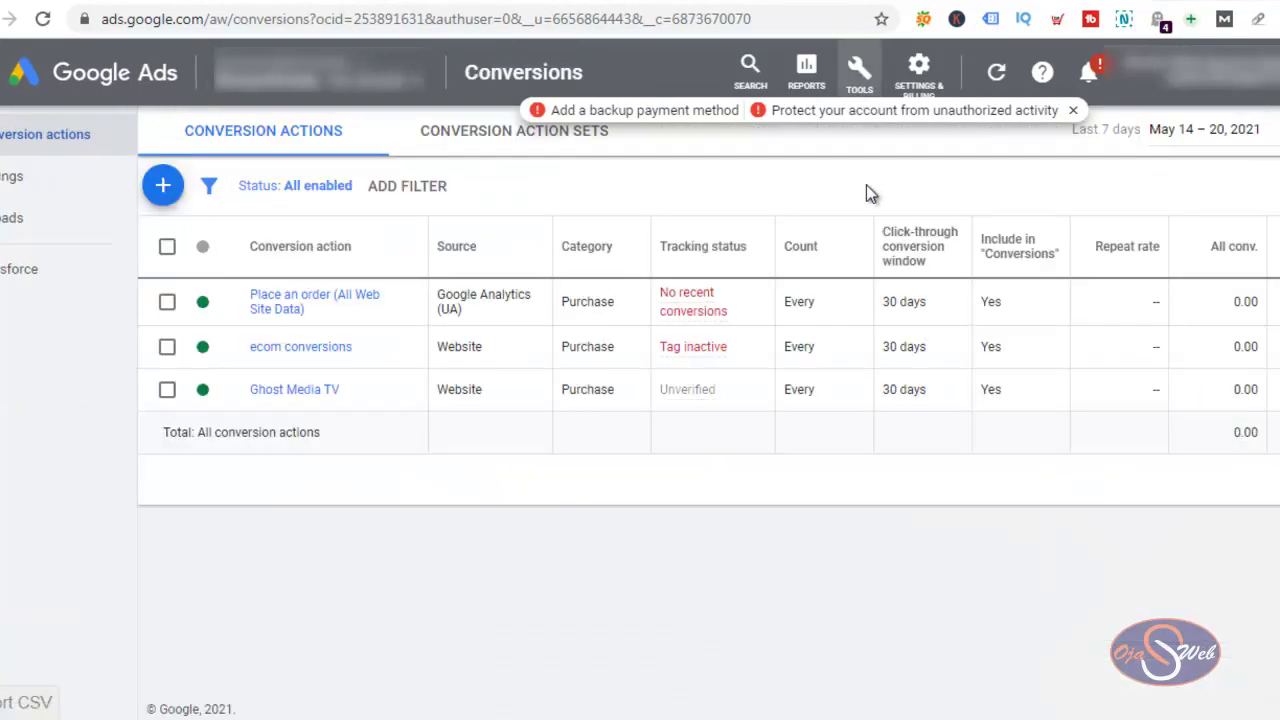
click(163, 187)
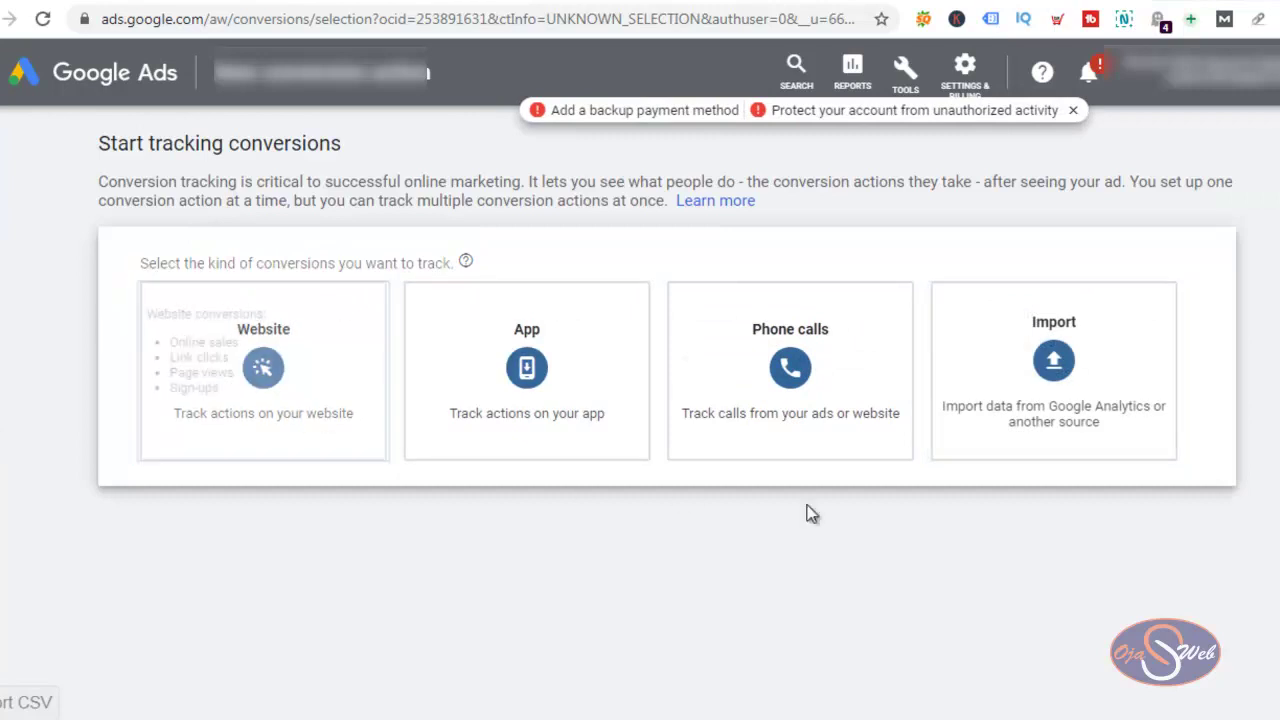
Step: Import conversions from Google Analytics (UA) to list its importable goals and transactions
click(1035, 375)
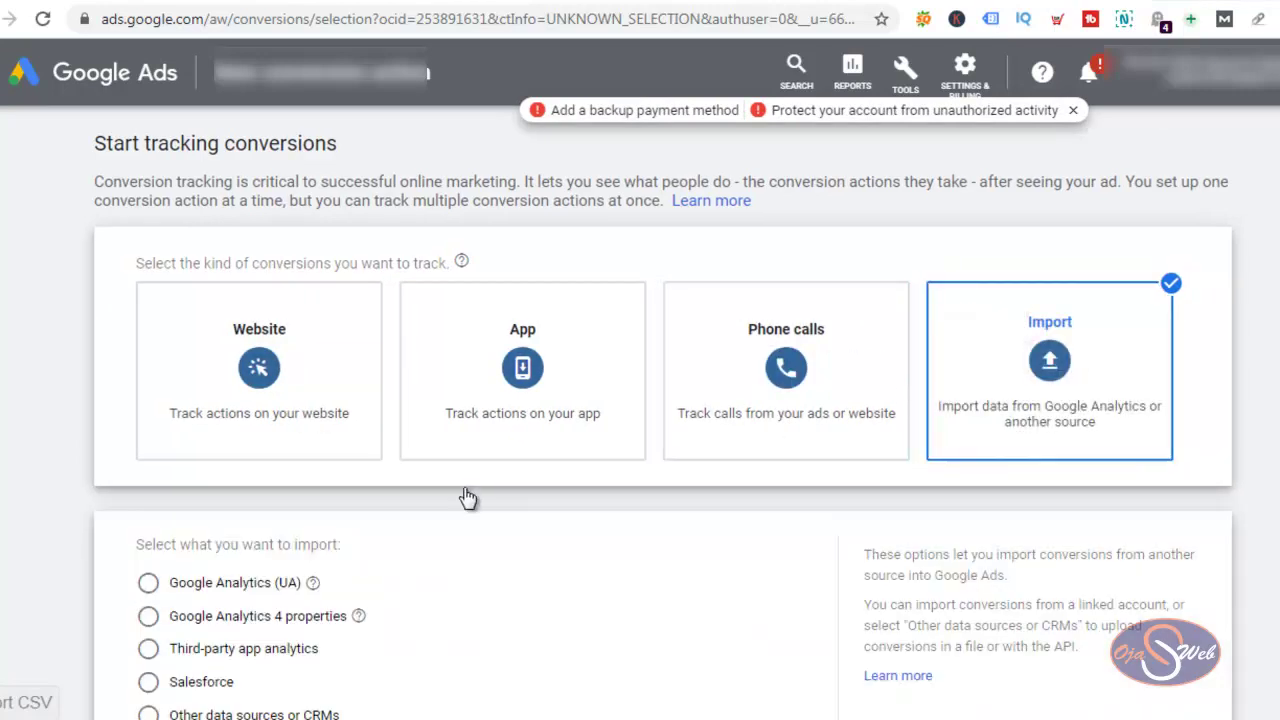
scroll(466, 500, down, 2)
click(150, 418)
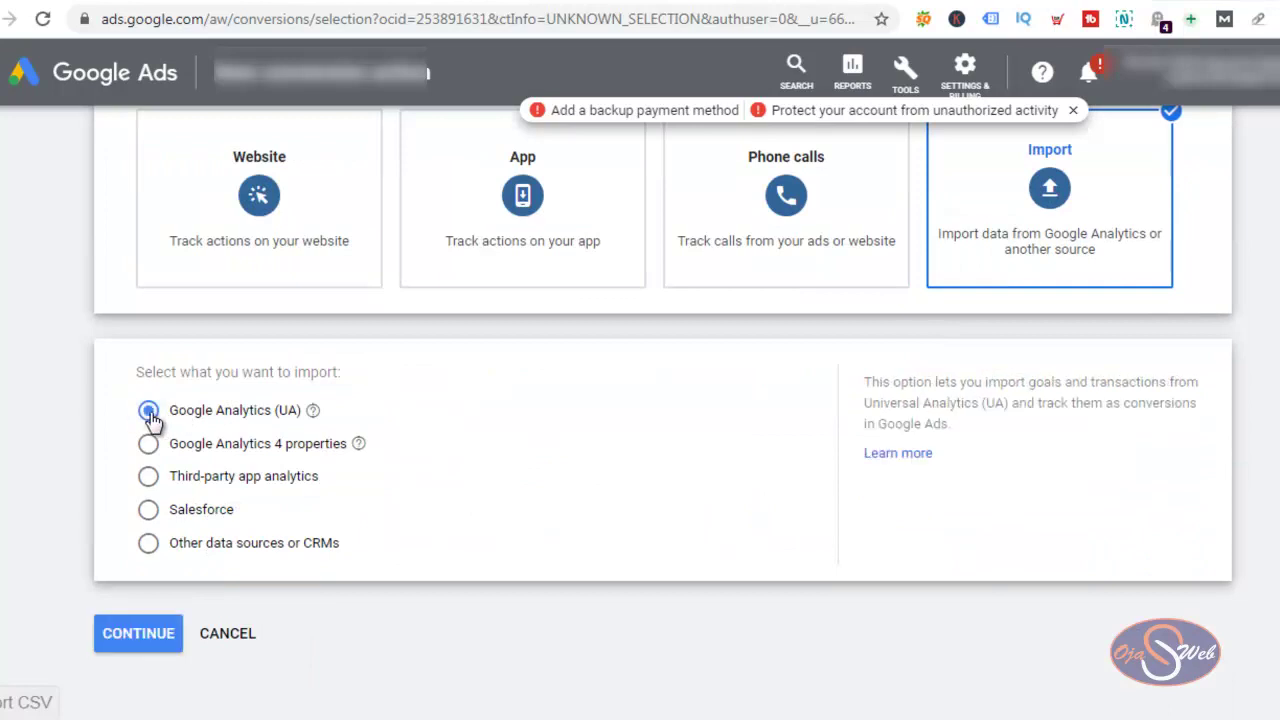
click(139, 645)
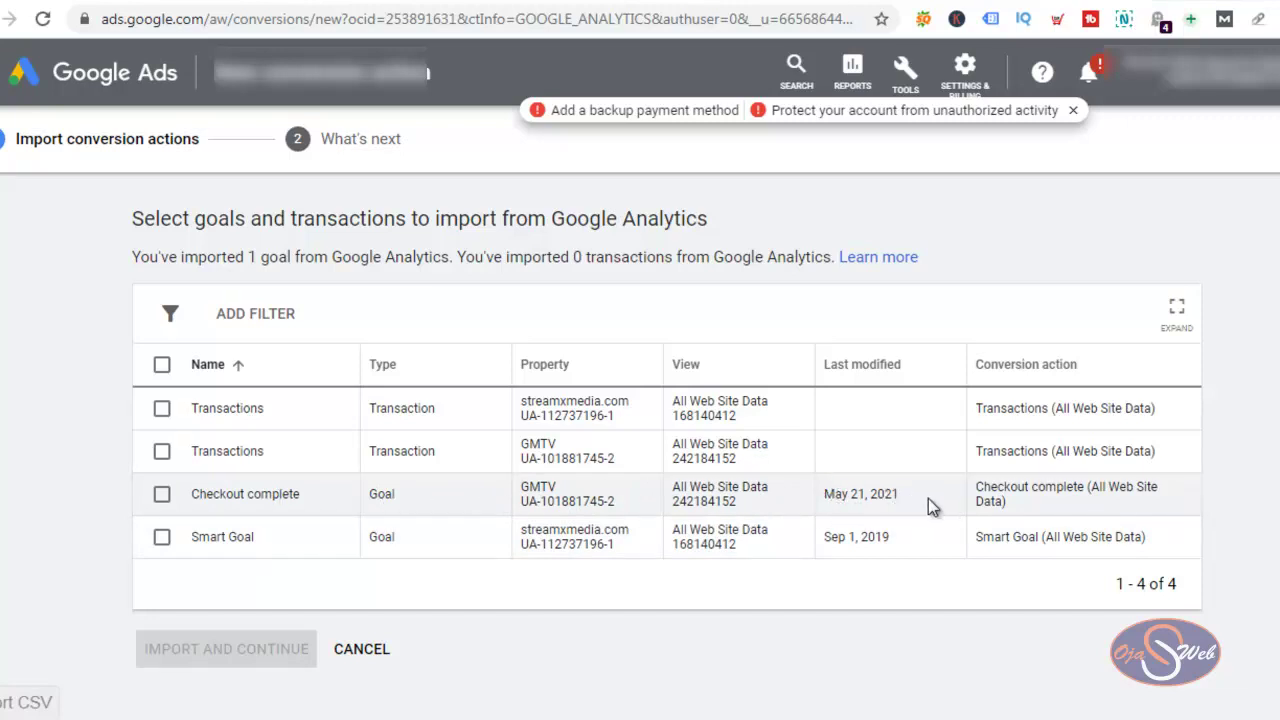
Step: Import the Checkout complete goal and finish, adding it to the conversion actions list
click(160, 498)
click(195, 650)
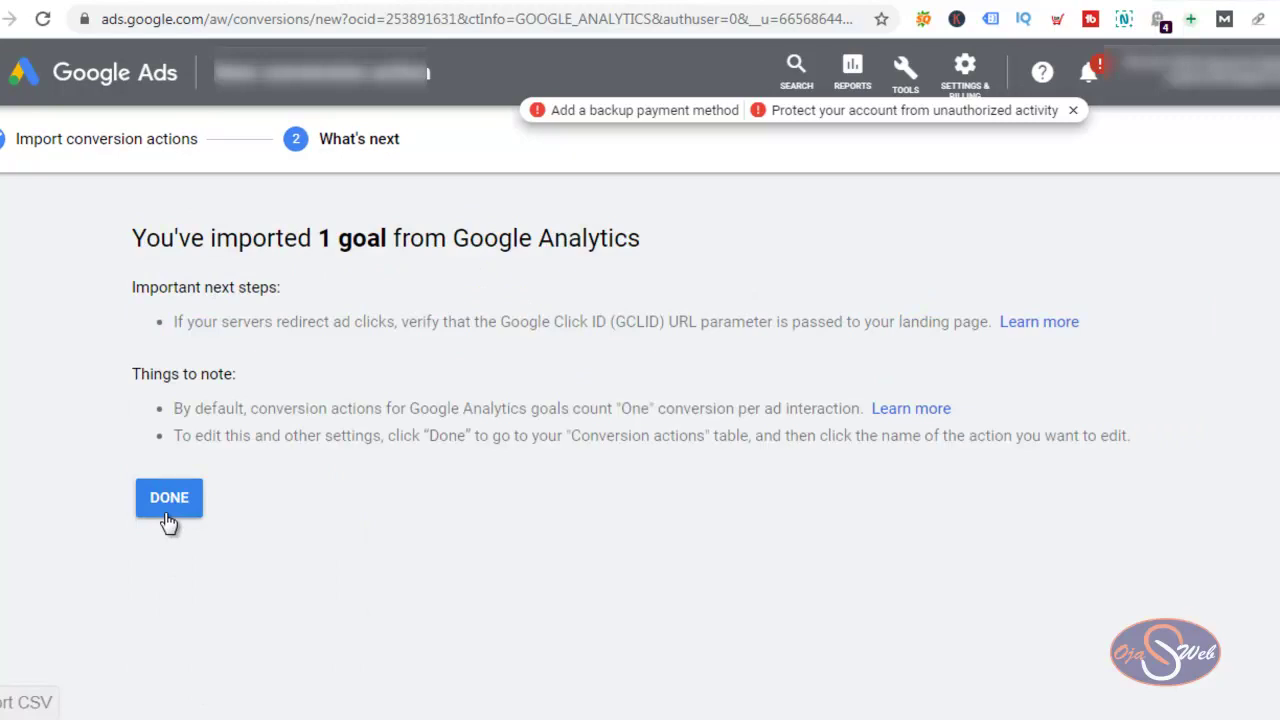
click(175, 510)
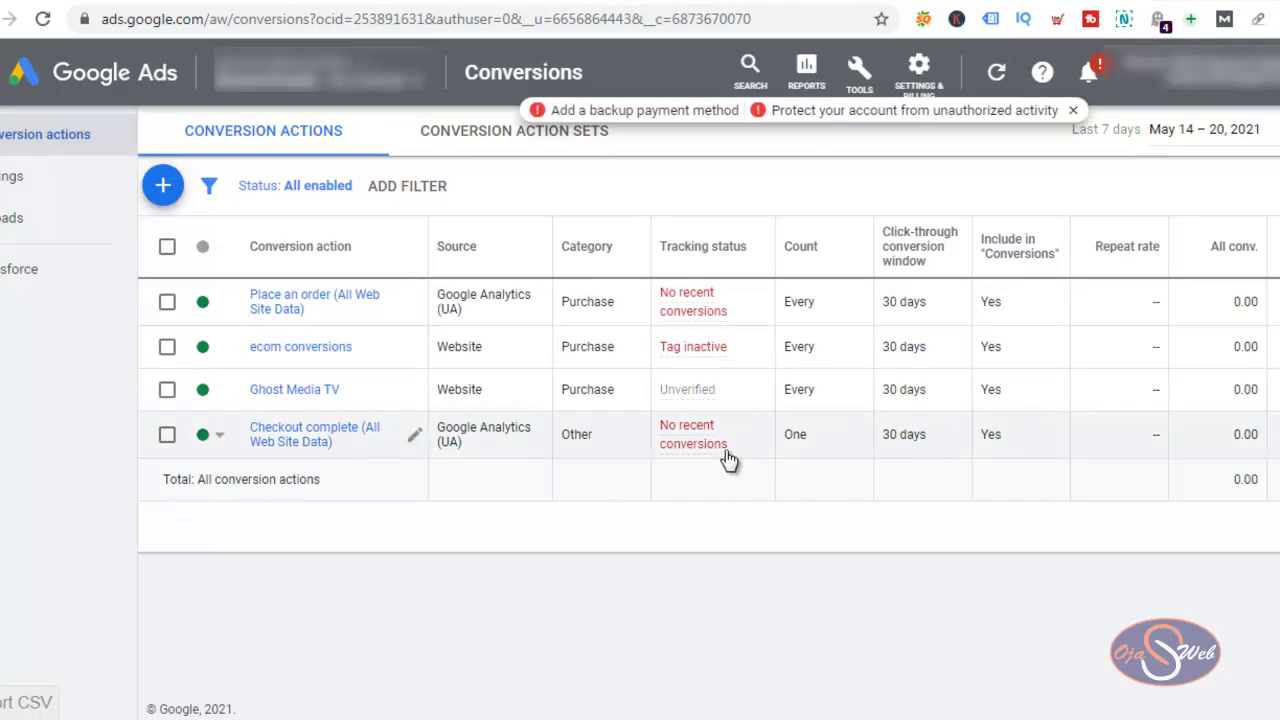
mouse_move(724, 459)
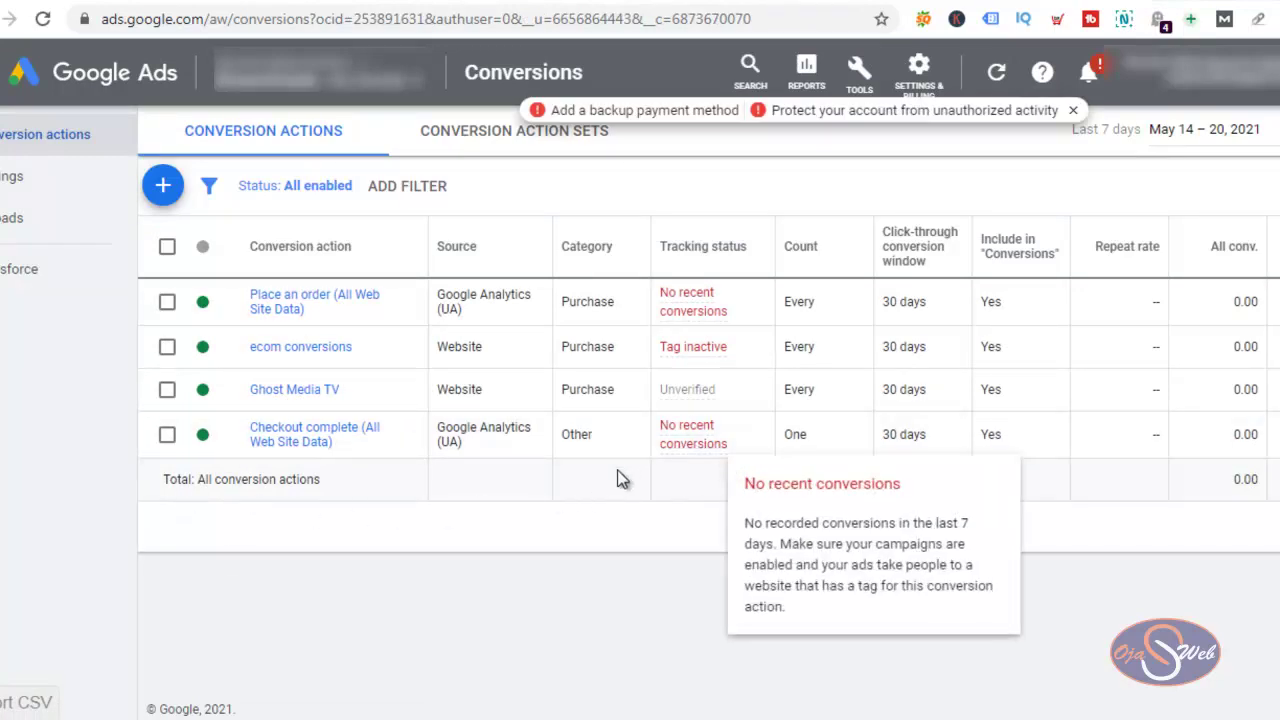